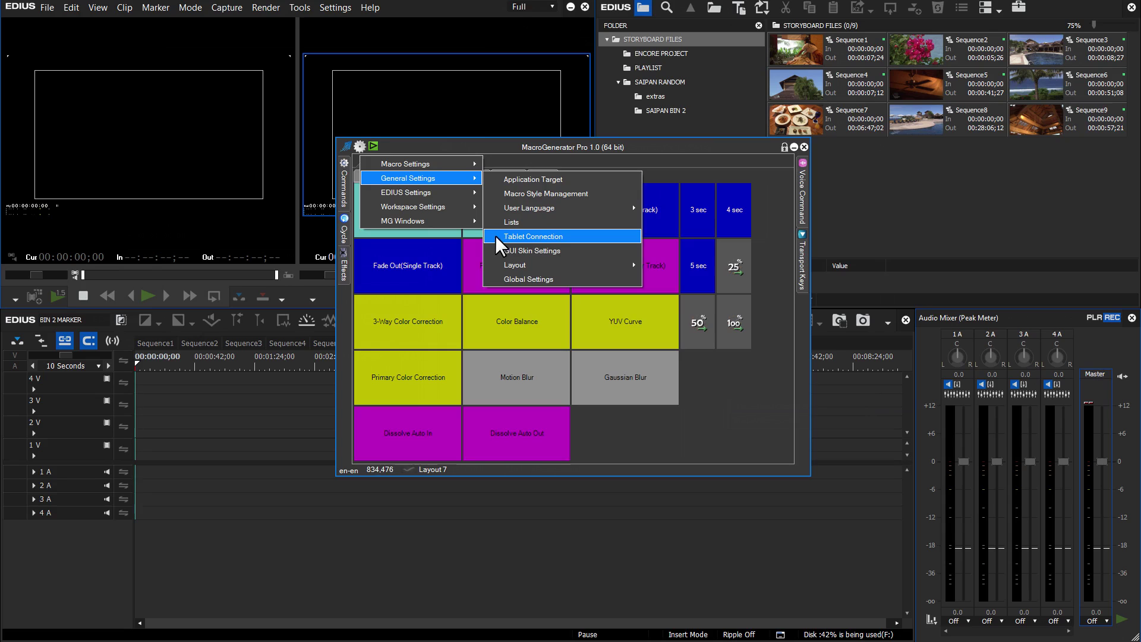
Open the Tablet Connection settings, bringing up the Windows firewall alert for private networks
{"action": "left_click", "coordinate": [495, 236]}
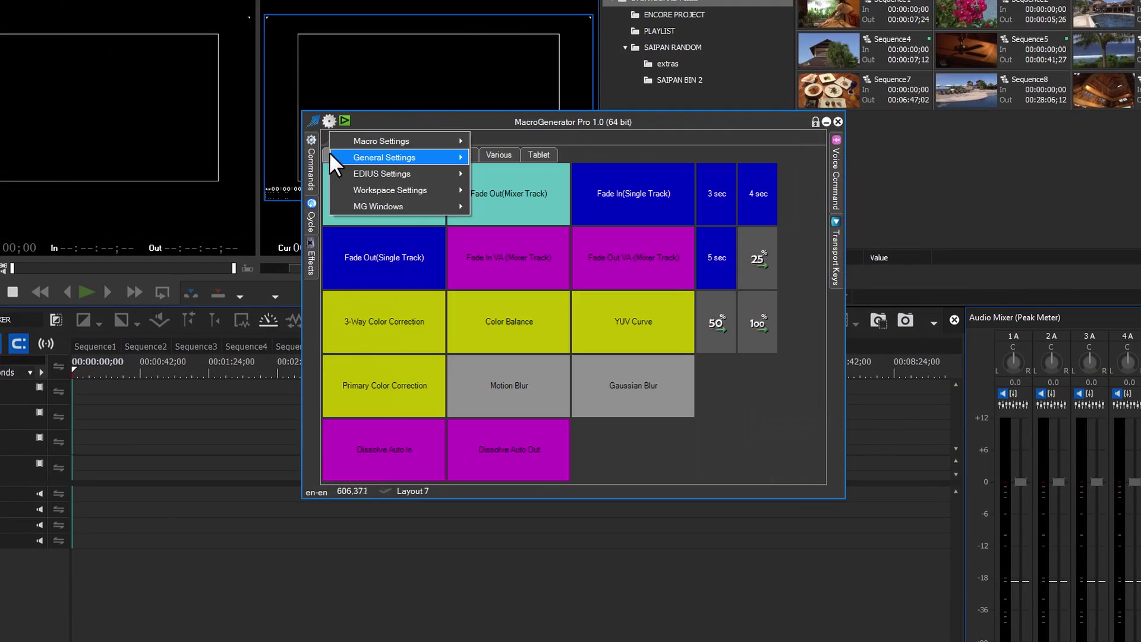
{"action": "mouse_move", "coordinate": [329, 156]}
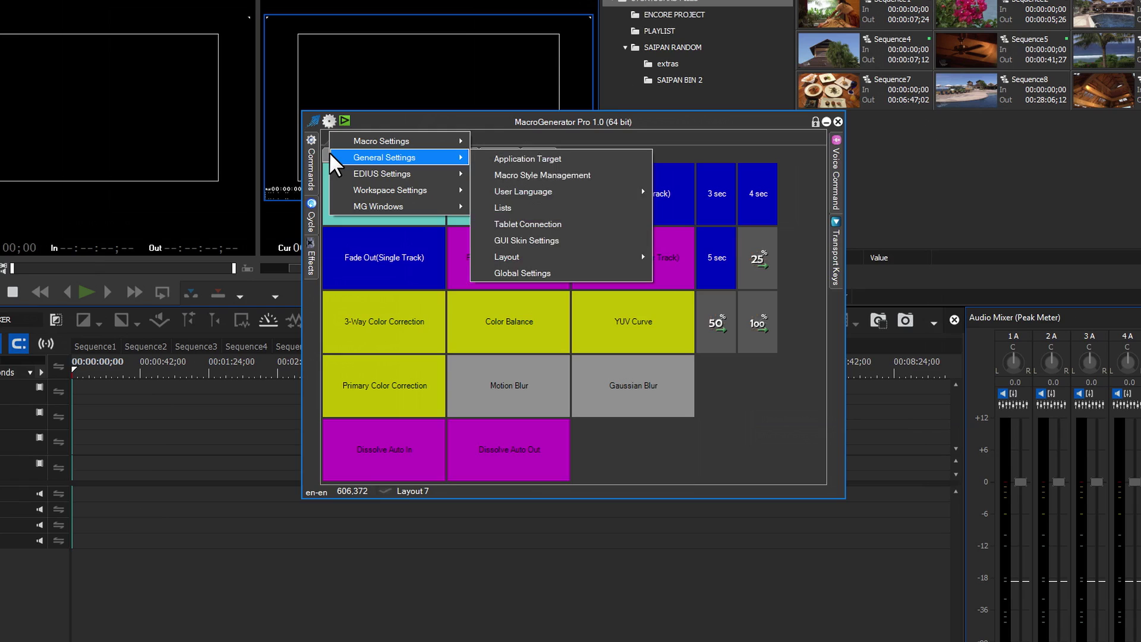
{"action": "left_click", "coordinate": [485, 224]}
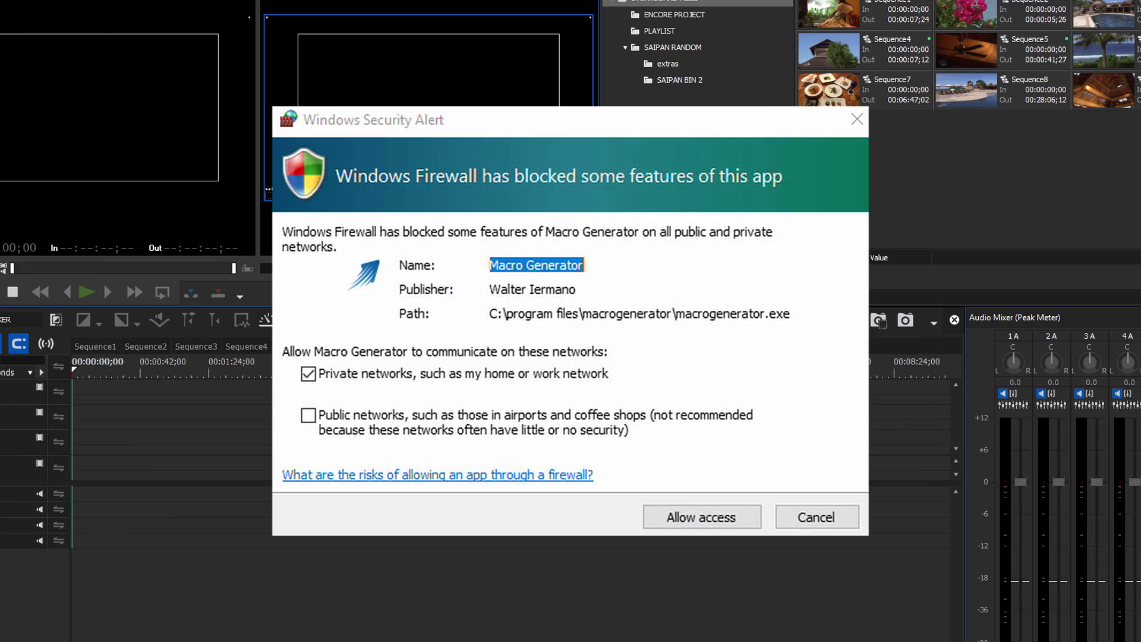
Allow MacroGenerator Pro through the firewall and enter the user's e-mail address in the Mail field
{"action": "left_click", "coordinate": [751, 516]}
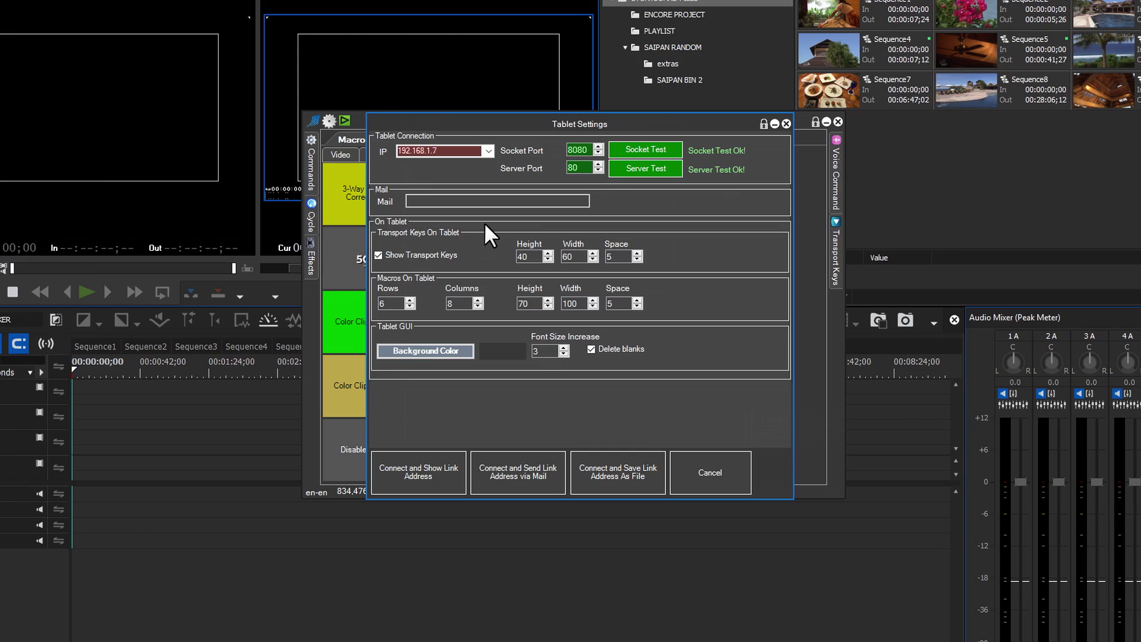
{"action": "left_click", "coordinate": [419, 202]}
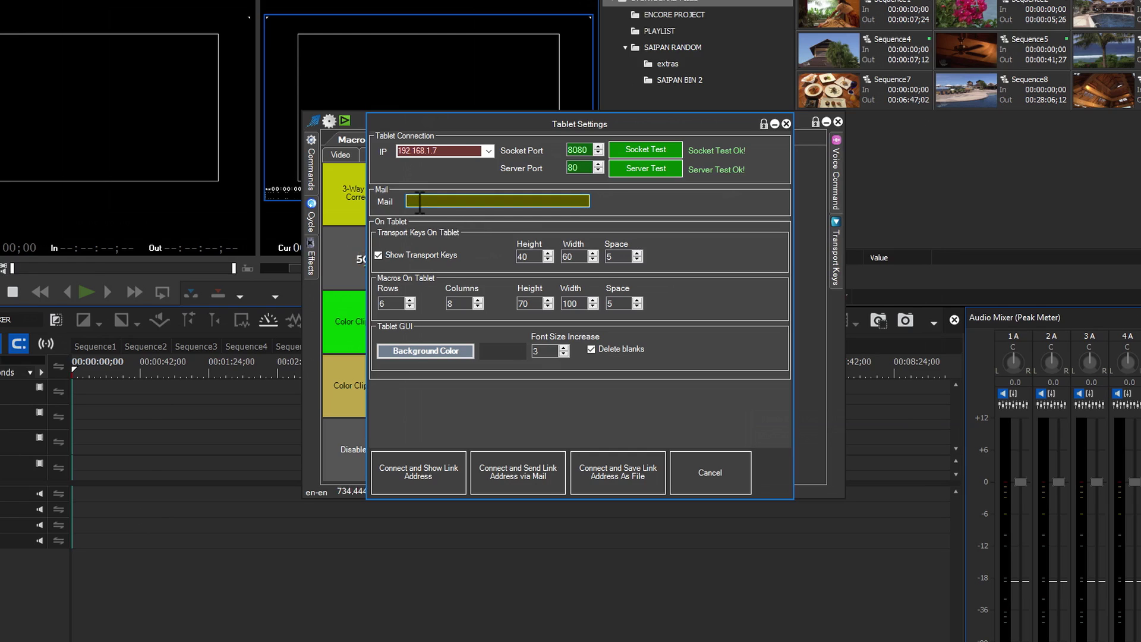
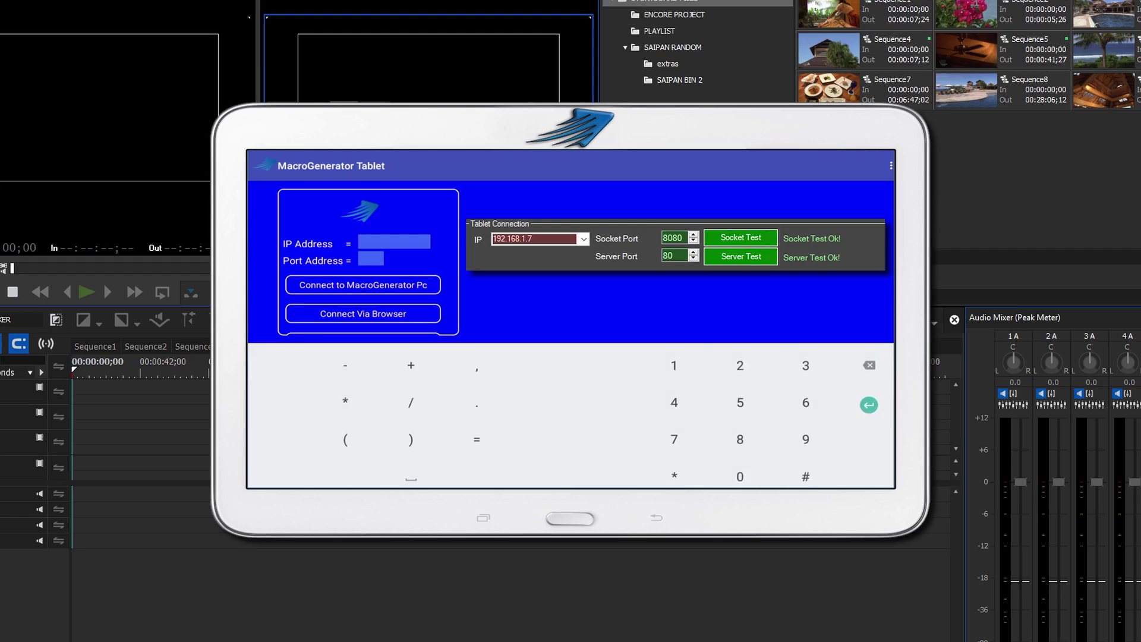
Connect the tablet app to the PC at IP 192.168.1.7 on port 80
{"action": "type", "text": "192.168.1.7"}
{"action": "key", "text": "Return"}
{"action": "type", "text": "80"}
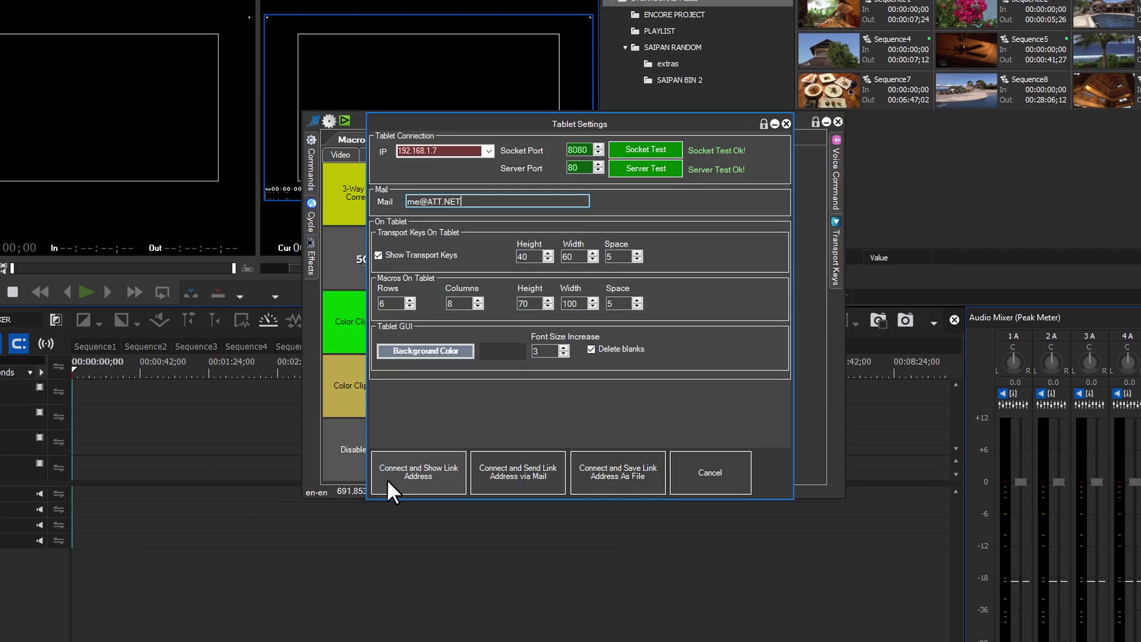
{"action": "left_click", "coordinate": [387, 479]}
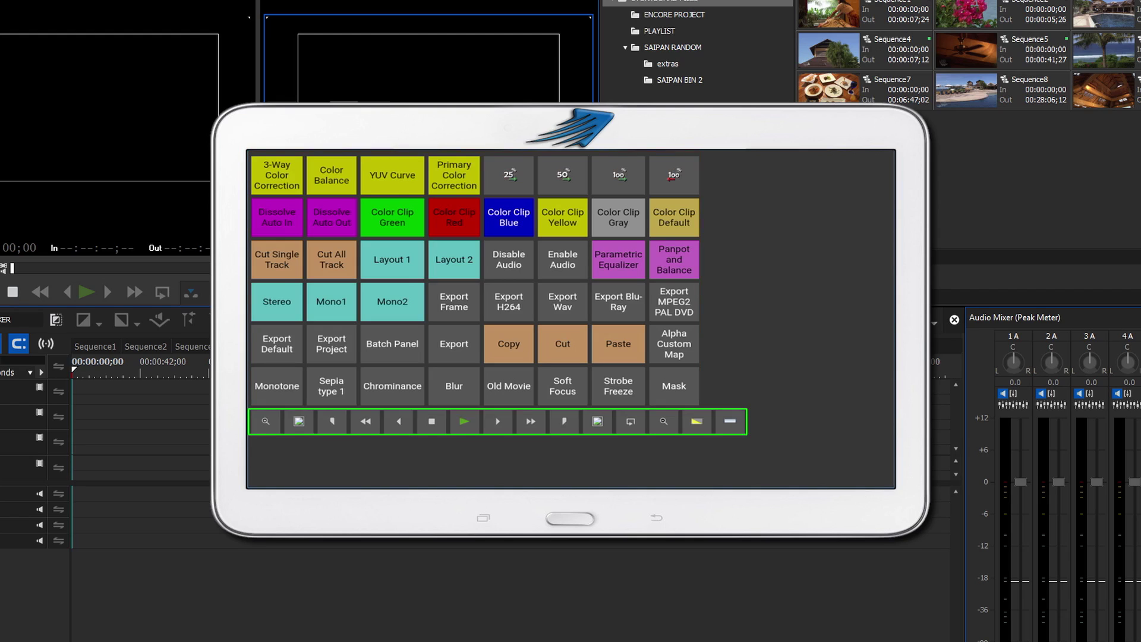
Start a new skin in GUI Skin Settings named TEST SKIN
{"action": "mouse_move", "coordinate": [426, 155]}
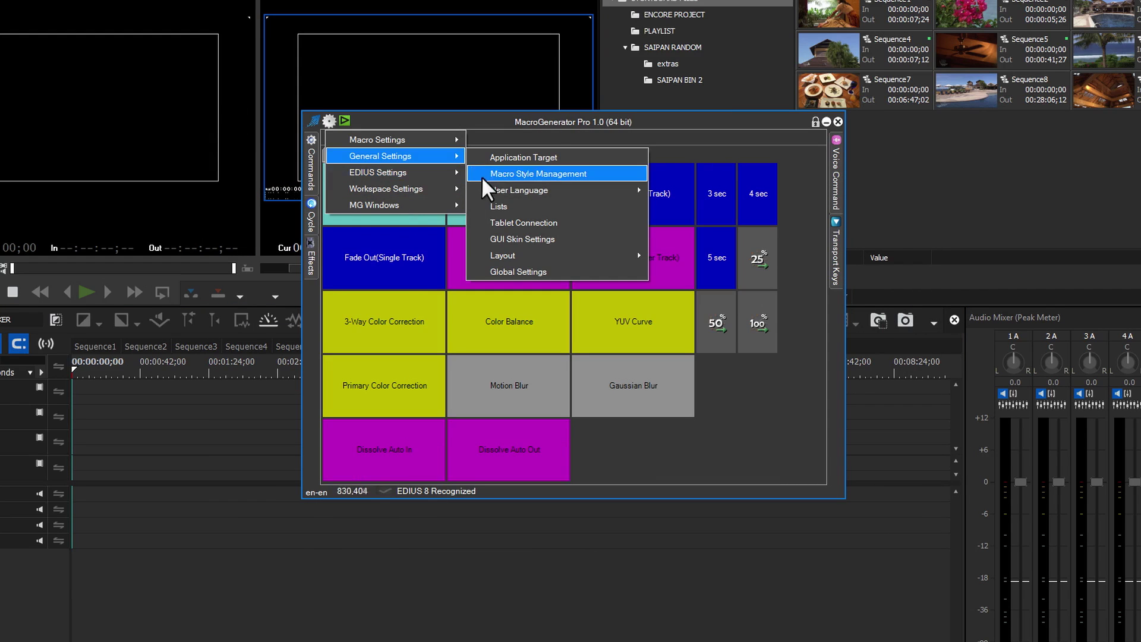
{"action": "left_click", "coordinate": [475, 239]}
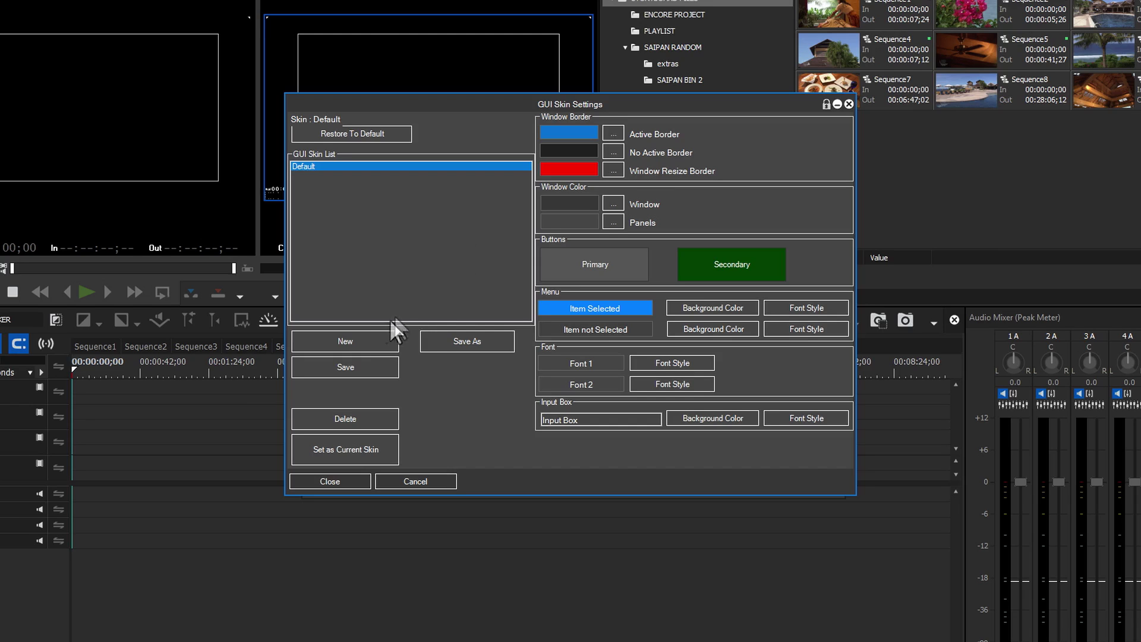
{"action": "left_click", "coordinate": [369, 339]}
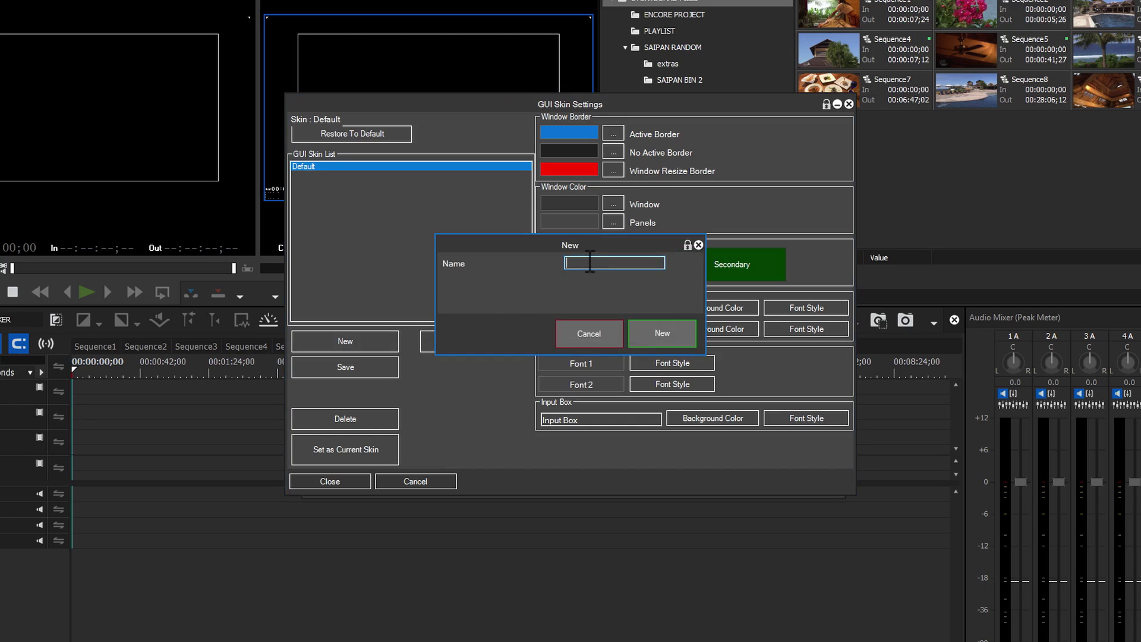
{"action": "type", "text": "TEST SKIN"}
Add TEST SKIN and set it as the current skin, confirming the prompt
{"action": "left_click", "coordinate": [651, 332]}
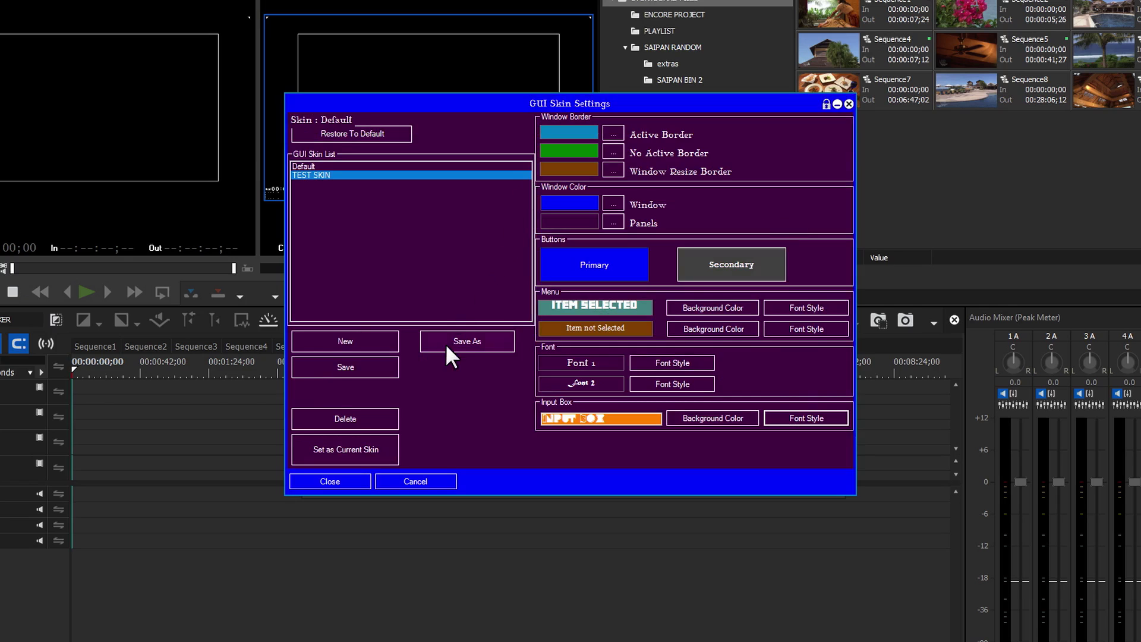
{"action": "left_click", "coordinate": [383, 441]}
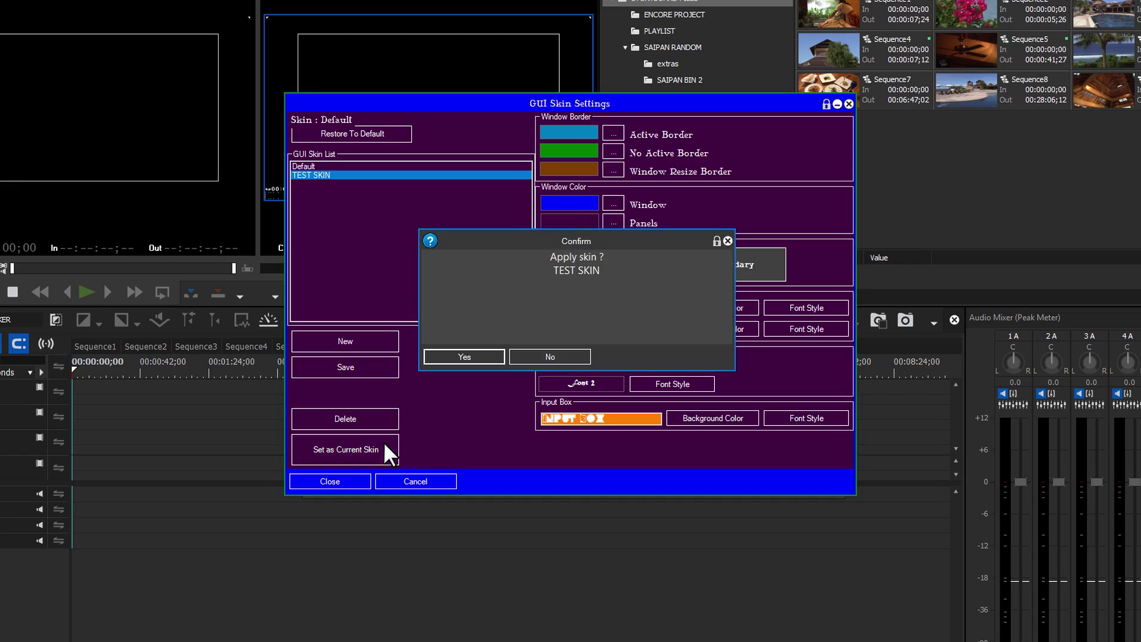
{"action": "left_click", "coordinate": [485, 354]}
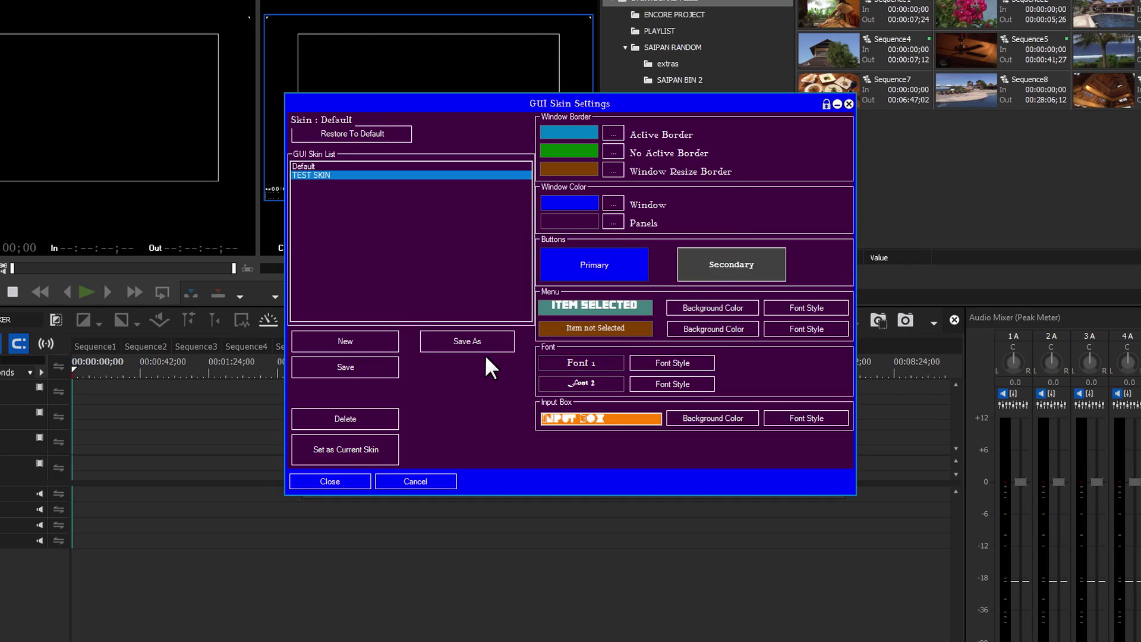
Close the skin settings after the restart notice, reopen GUI Skin Settings and delete TEST SKIN
{"action": "left_click", "coordinate": [354, 483]}
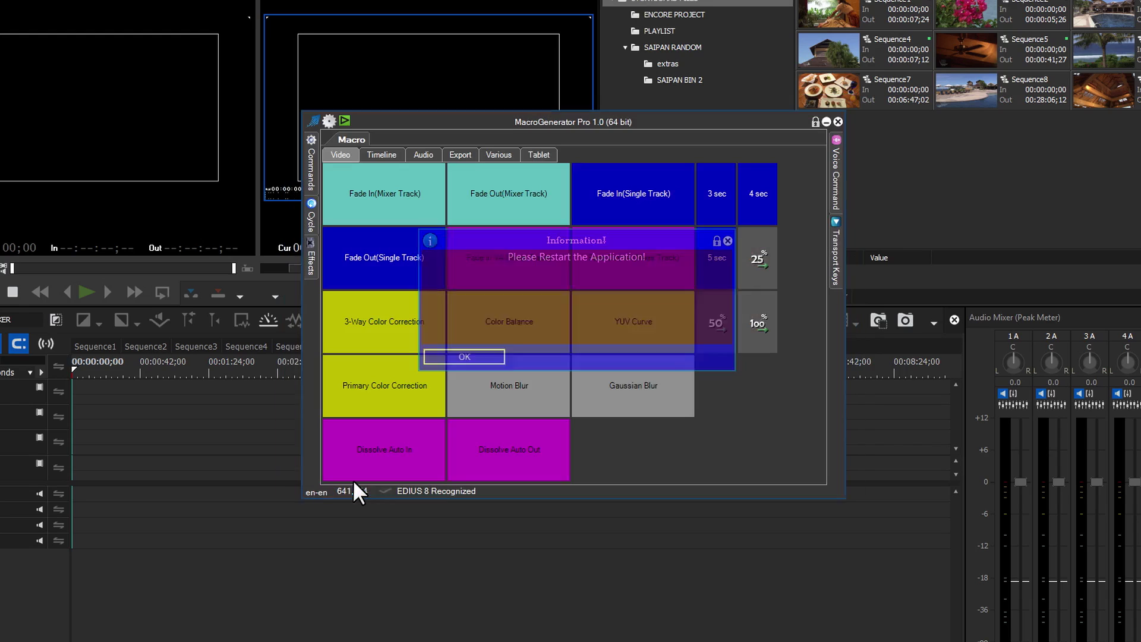
{"action": "left_click", "coordinate": [491, 355]}
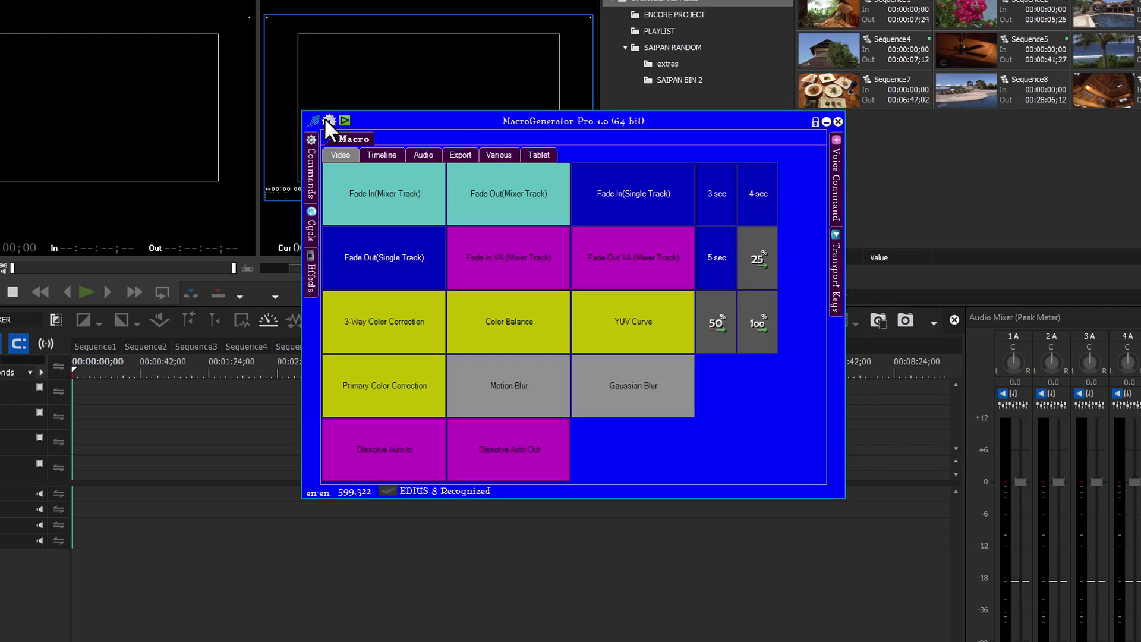
{"action": "left_click", "coordinate": [324, 118]}
{"action": "mouse_move", "coordinate": [372, 153]}
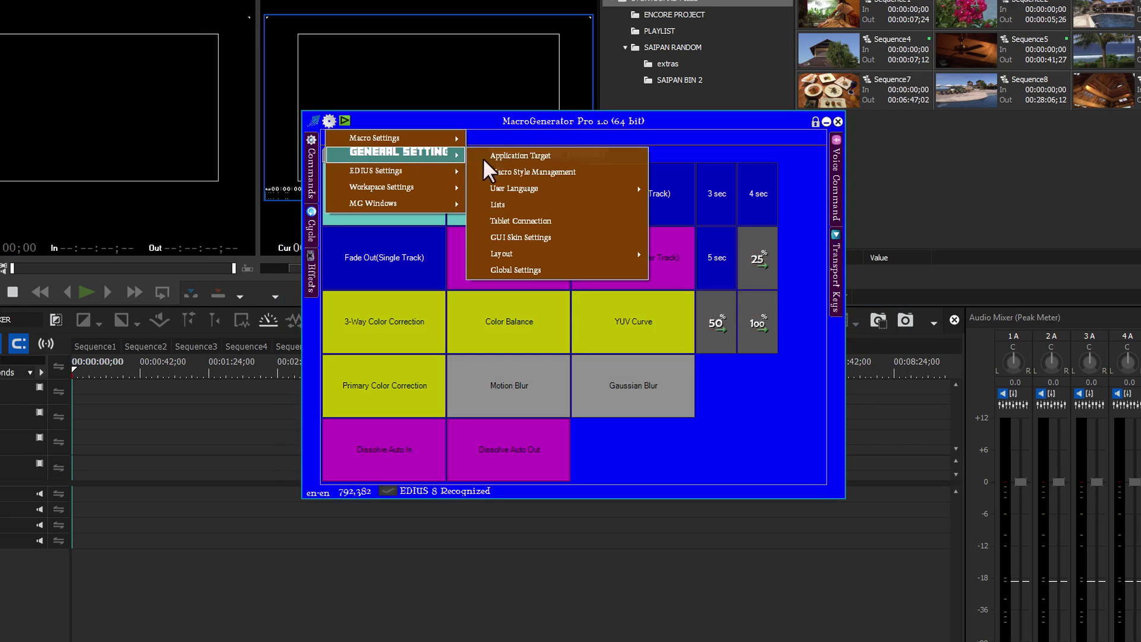
{"action": "left_click", "coordinate": [505, 234]}
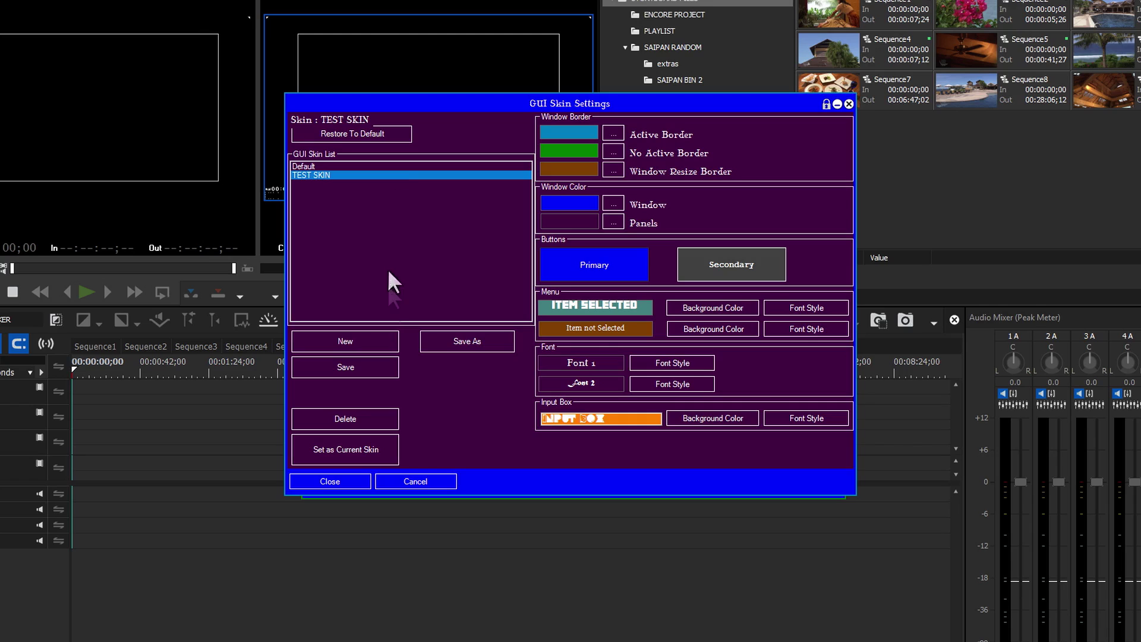
{"action": "left_click", "coordinate": [375, 416]}
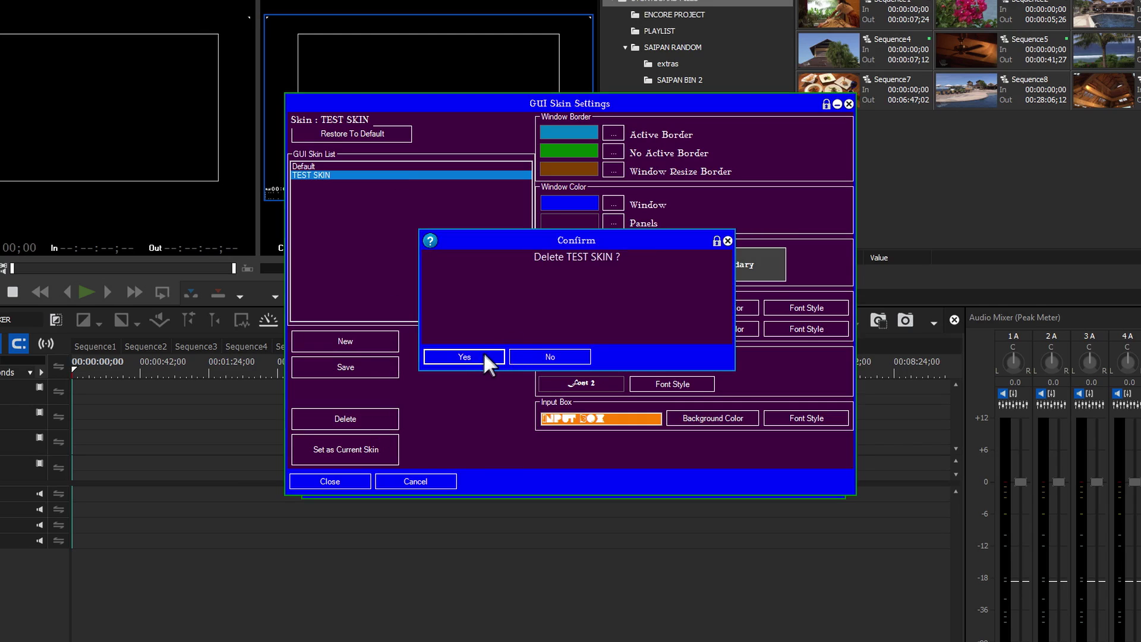
{"action": "left_click", "coordinate": [465, 356]}
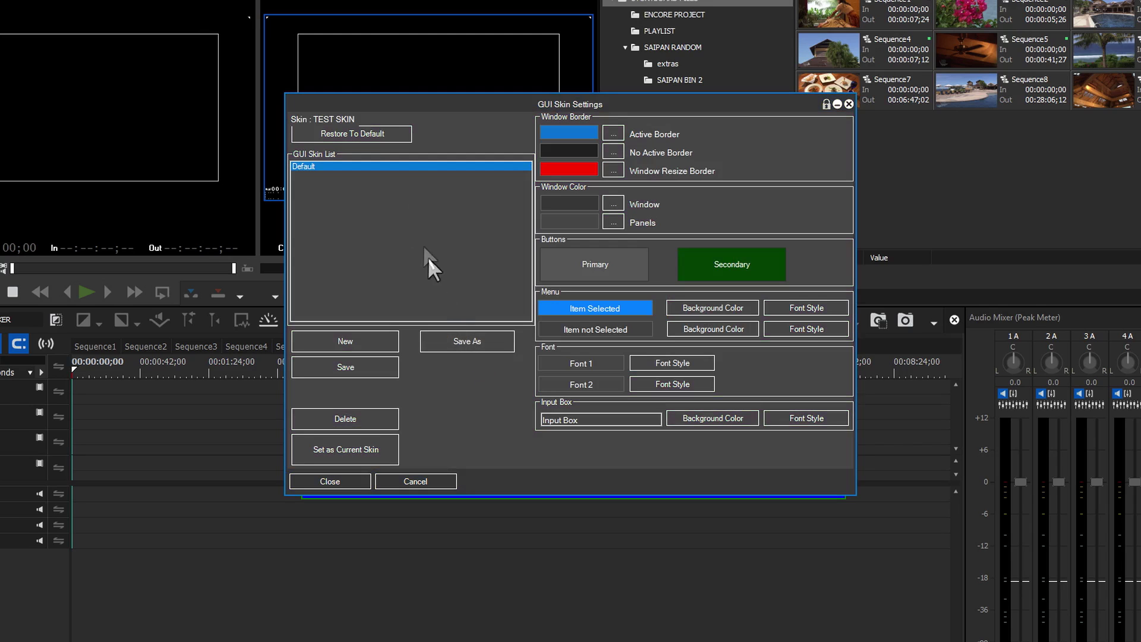
Restore the Default skin and close the skin settings, acknowledging the restart notice
{"action": "left_click", "coordinate": [358, 130]}
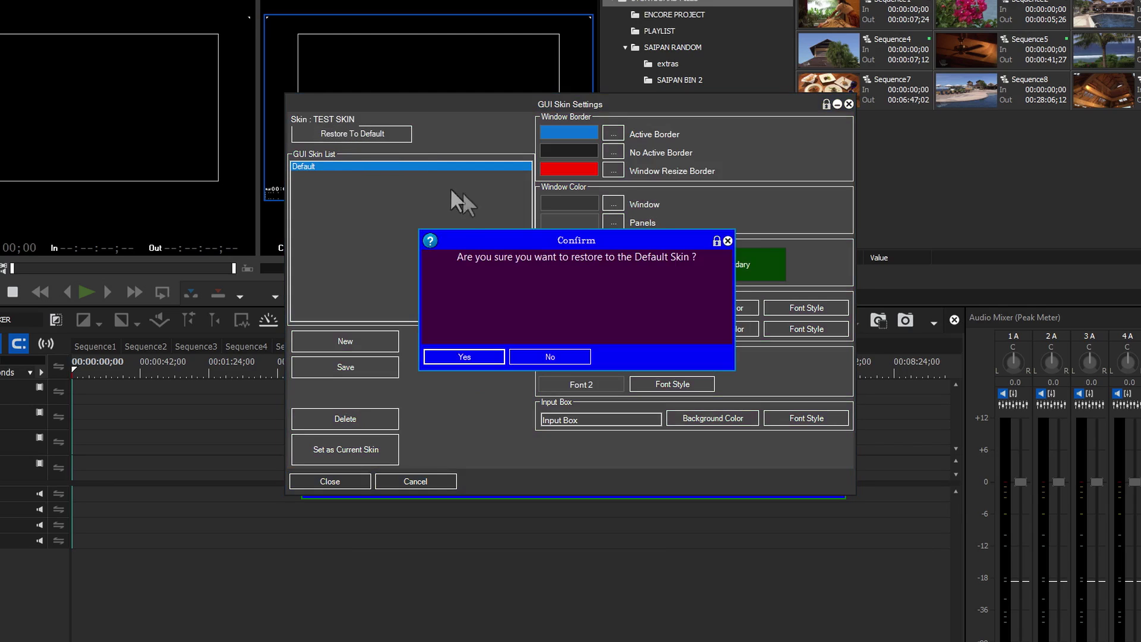
{"action": "left_click", "coordinate": [483, 355]}
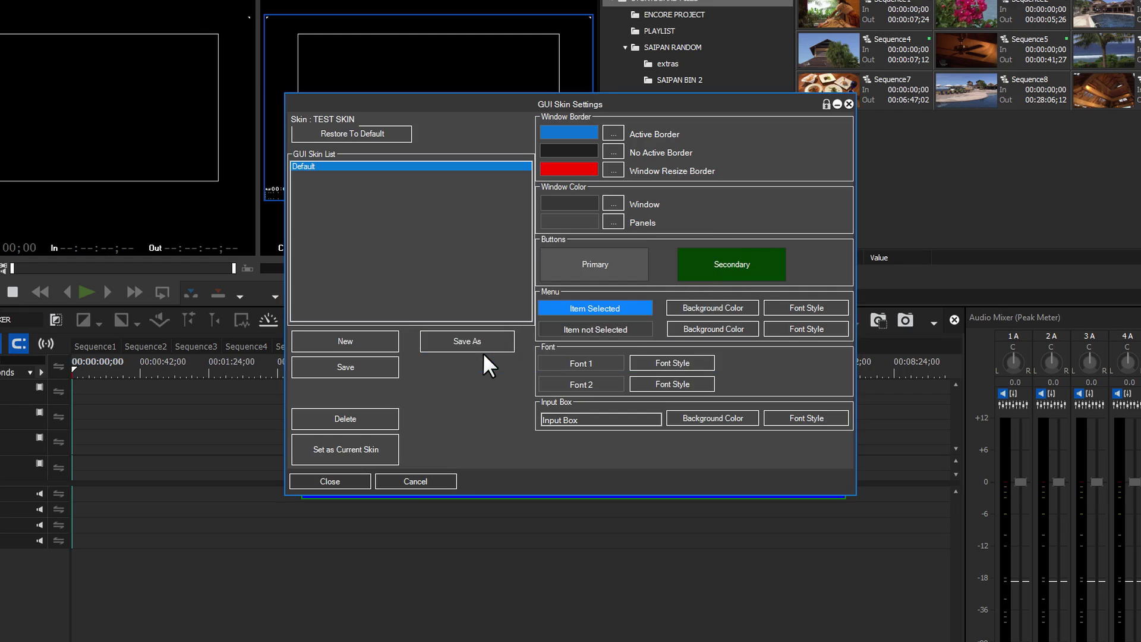
{"action": "left_click", "coordinate": [357, 481]}
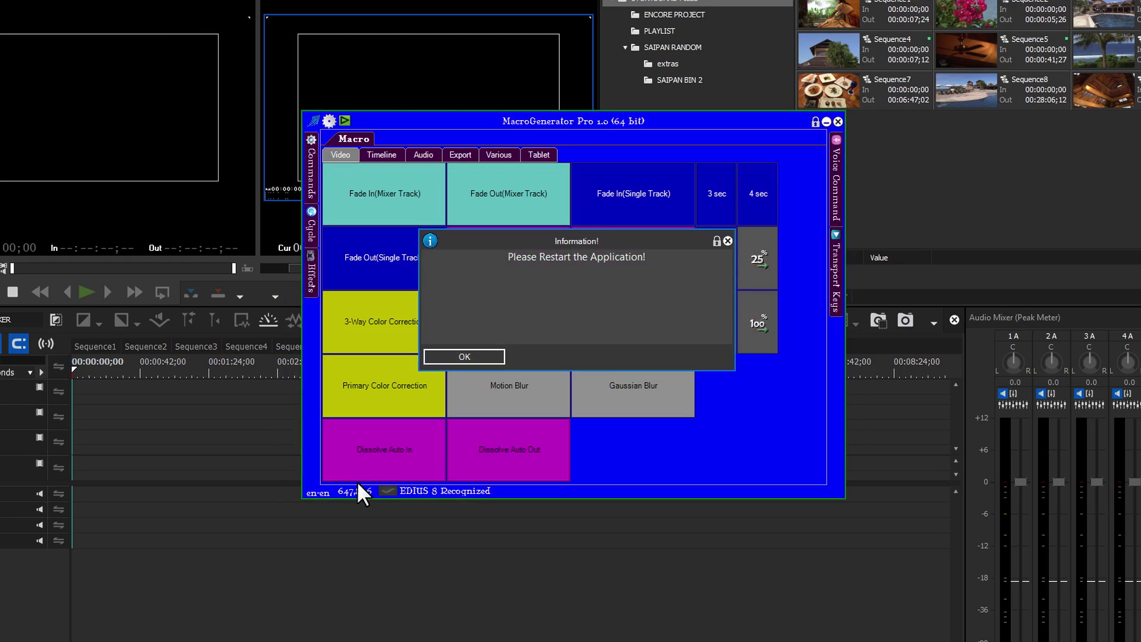
{"action": "left_click", "coordinate": [491, 351]}
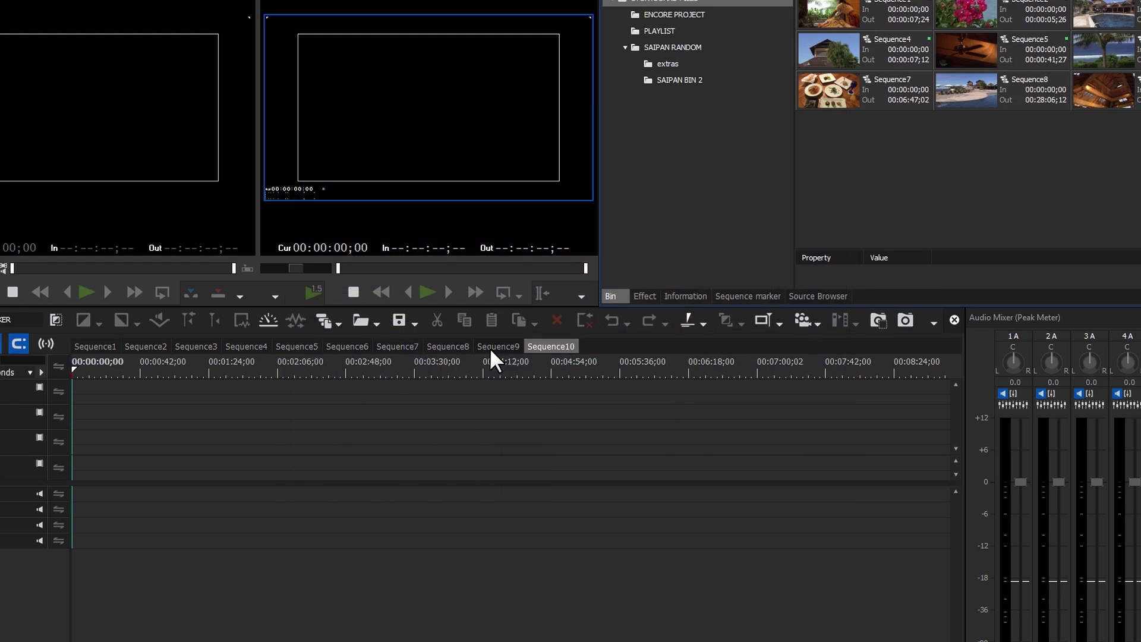
Show the General Settings Layout options: Load, Save, Save As, Delete, Rename, Restore
{"action": "left_click", "coordinate": [329, 121]}
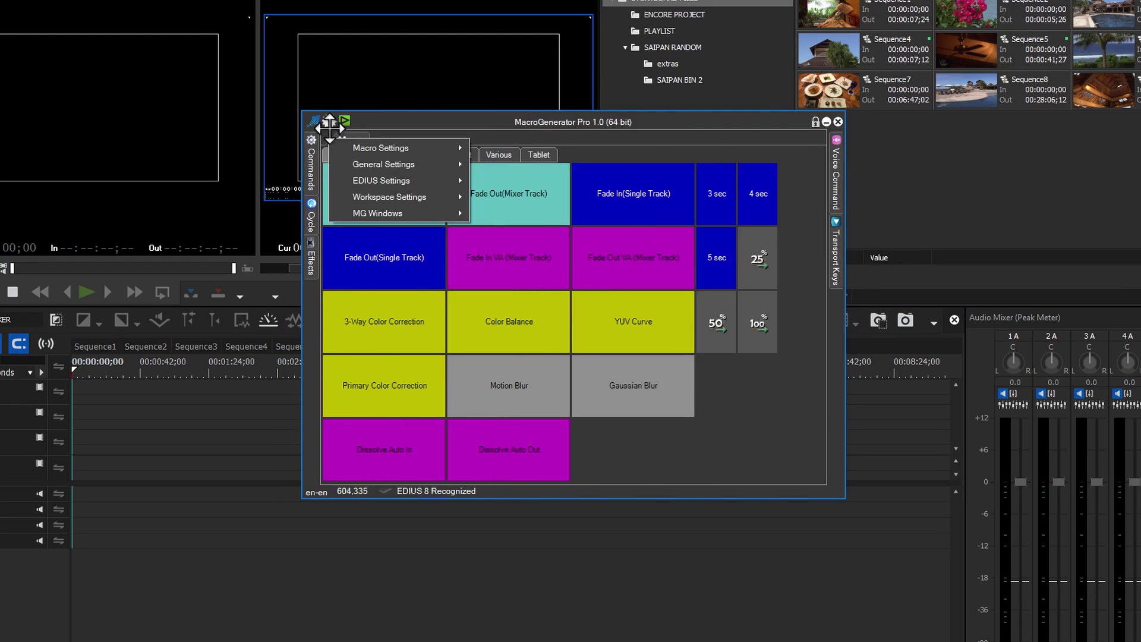
{"action": "mouse_move", "coordinate": [331, 159]}
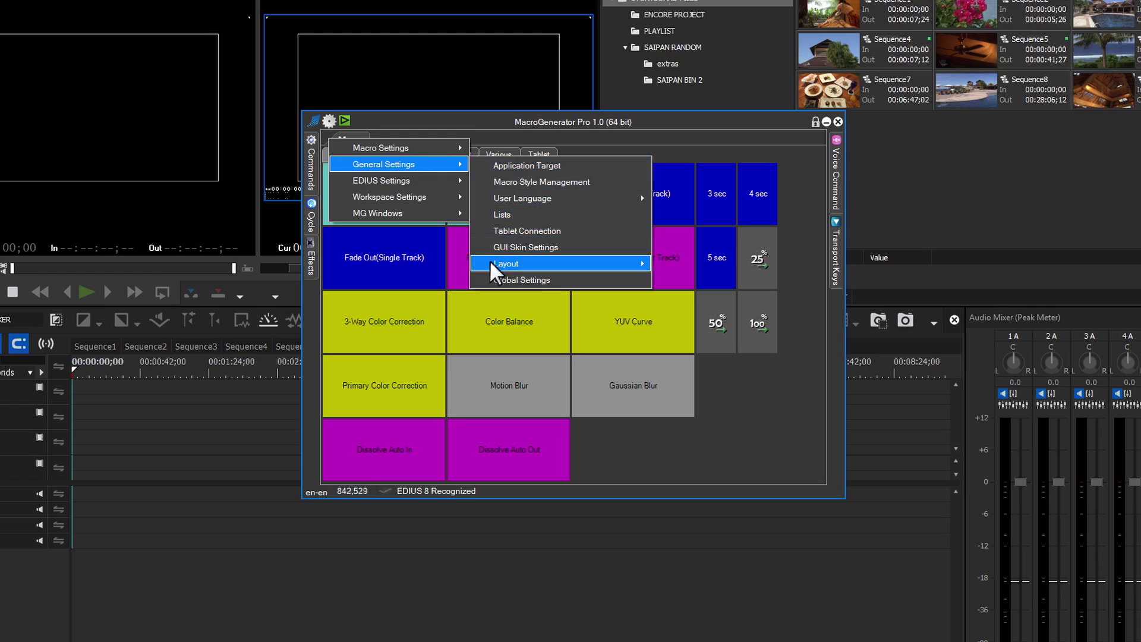
{"action": "mouse_move", "coordinate": [489, 265]}
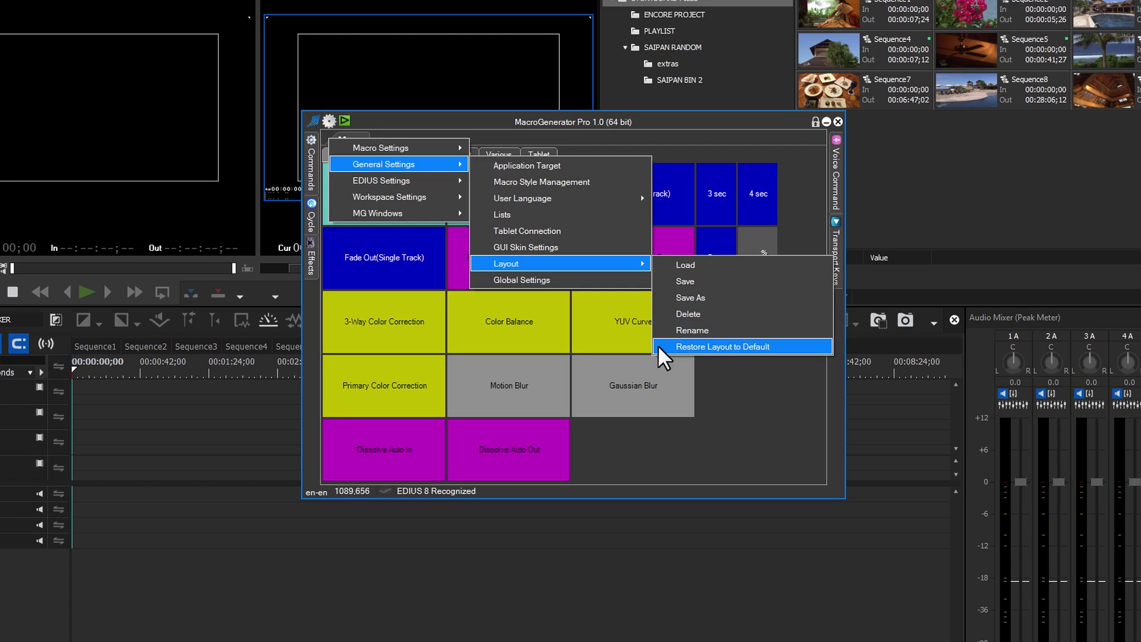
In Global Settings, set the Containers Position of Tabs to Bottom and apply
{"action": "left_click", "coordinate": [635, 281]}
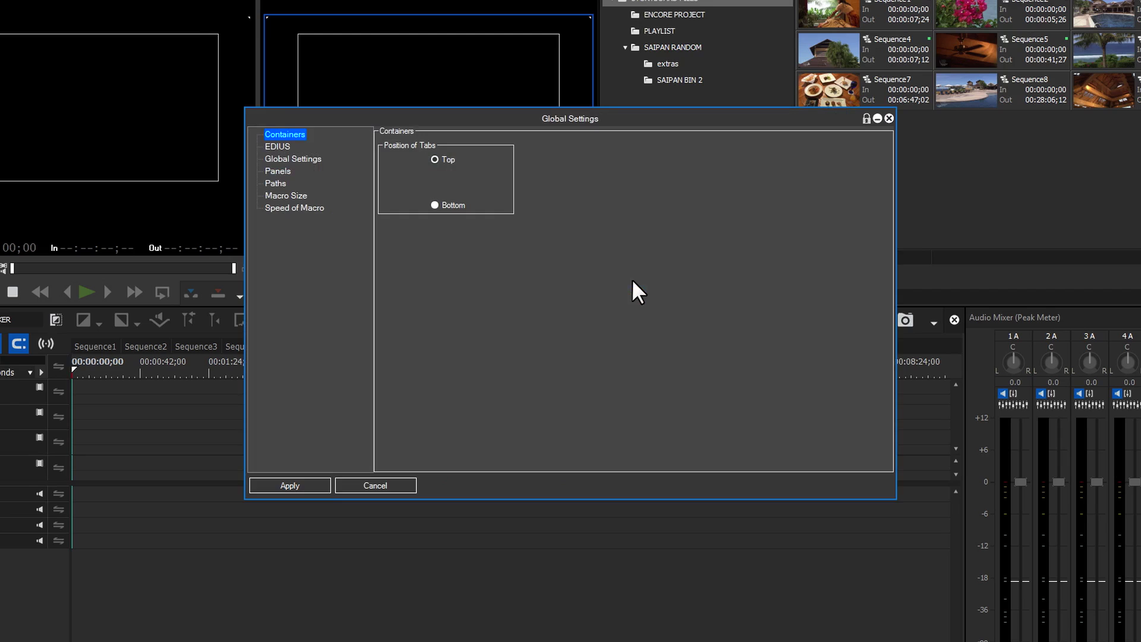
{"action": "key", "text": "Down"}
{"action": "key", "text": "Down"}
{"action": "key", "text": "Down"}
{"action": "key", "text": "Down"}
{"action": "key", "text": "Down"}
{"action": "left_click", "coordinate": [315, 130]}
{"action": "key", "text": "Return"}
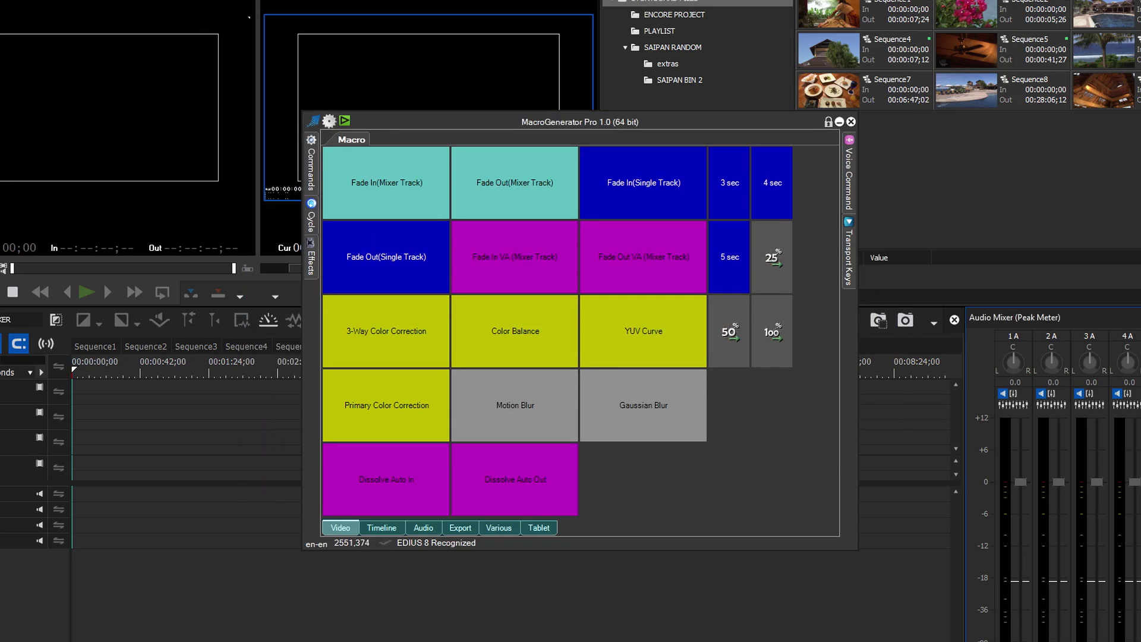
View the EDIUS page of Global Settings, then apply 3-Way Color Correction to 1080i_Clip_28
{"action": "left_click", "coordinate": [329, 120]}
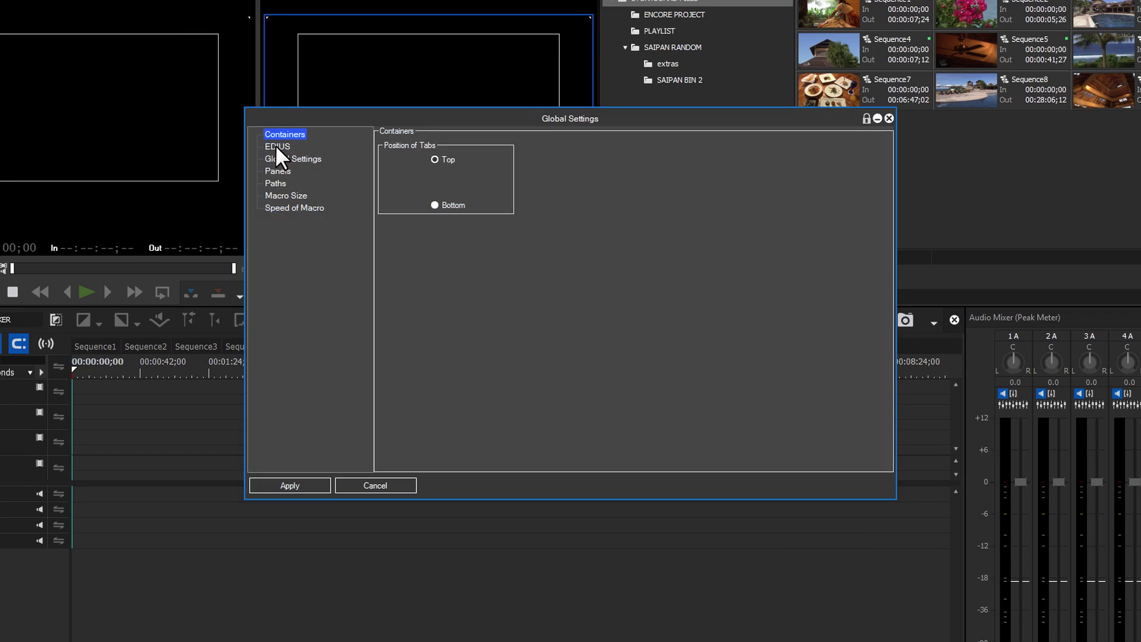
{"action": "left_click", "coordinate": [276, 146]}
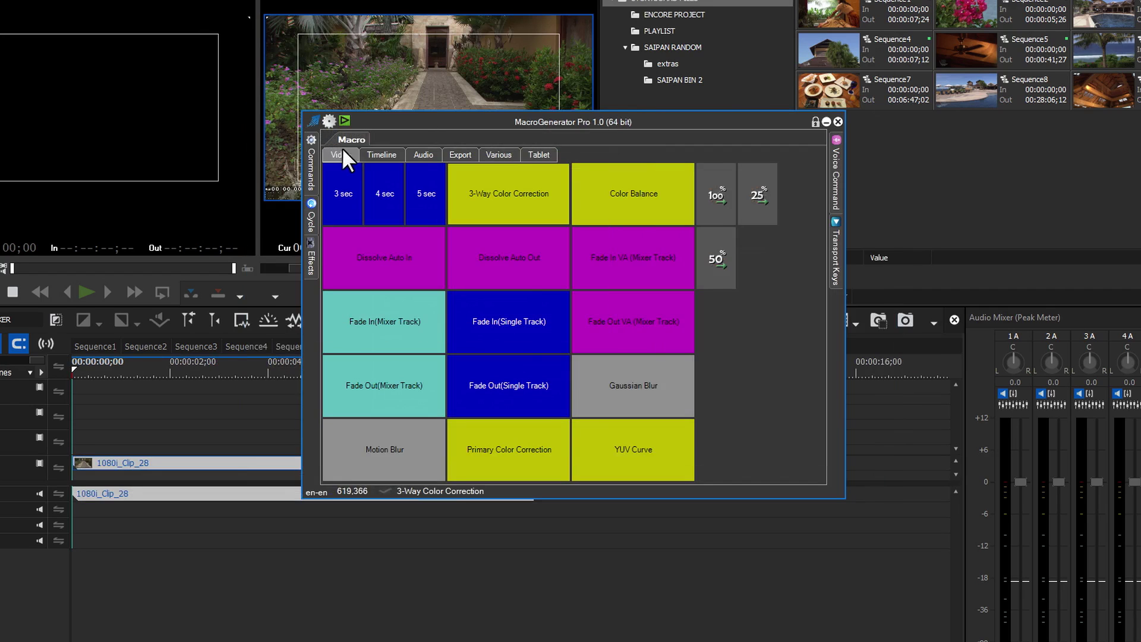
{"action": "left_click", "coordinate": [476, 183]}
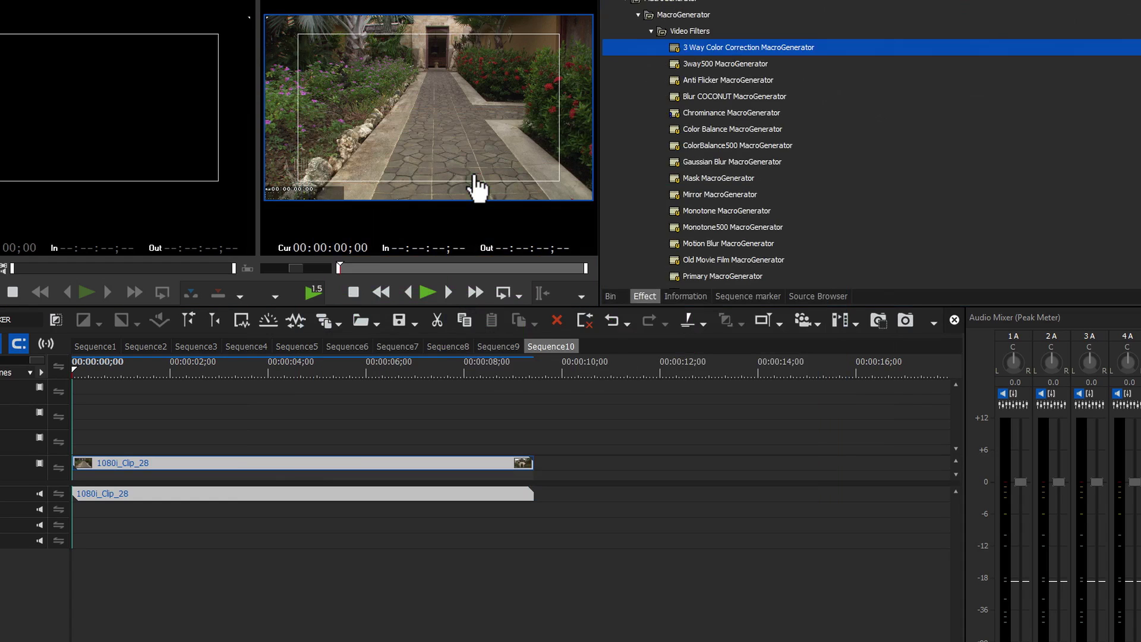
{"action": "key", "text": "Return"}
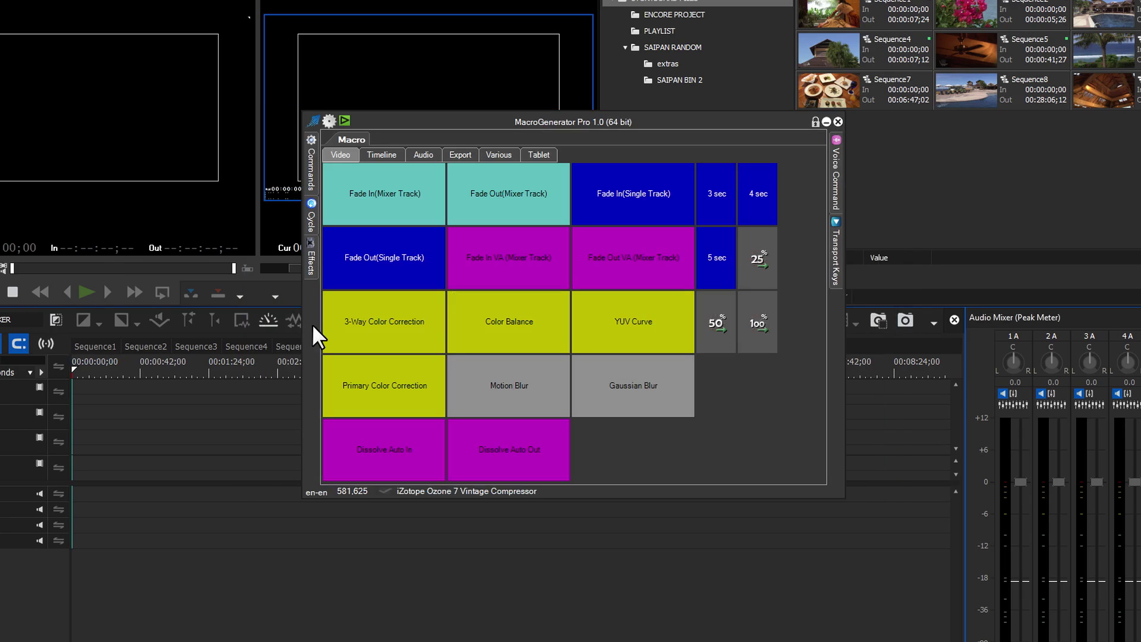
Expand Effect > AudioFilters > Effects, select OZONE 7 ADVANCED and drag it toward the macro grid
{"action": "mouse_move", "coordinate": [309, 265]}
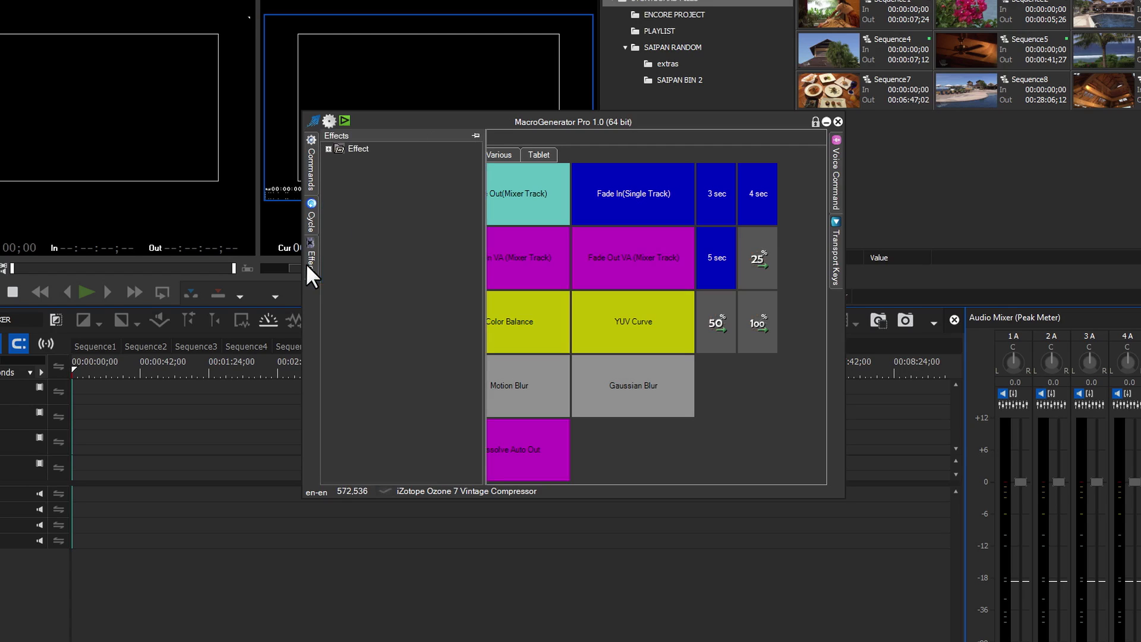
{"action": "left_click", "coordinate": [329, 150]}
{"action": "left_click", "coordinate": [335, 173]}
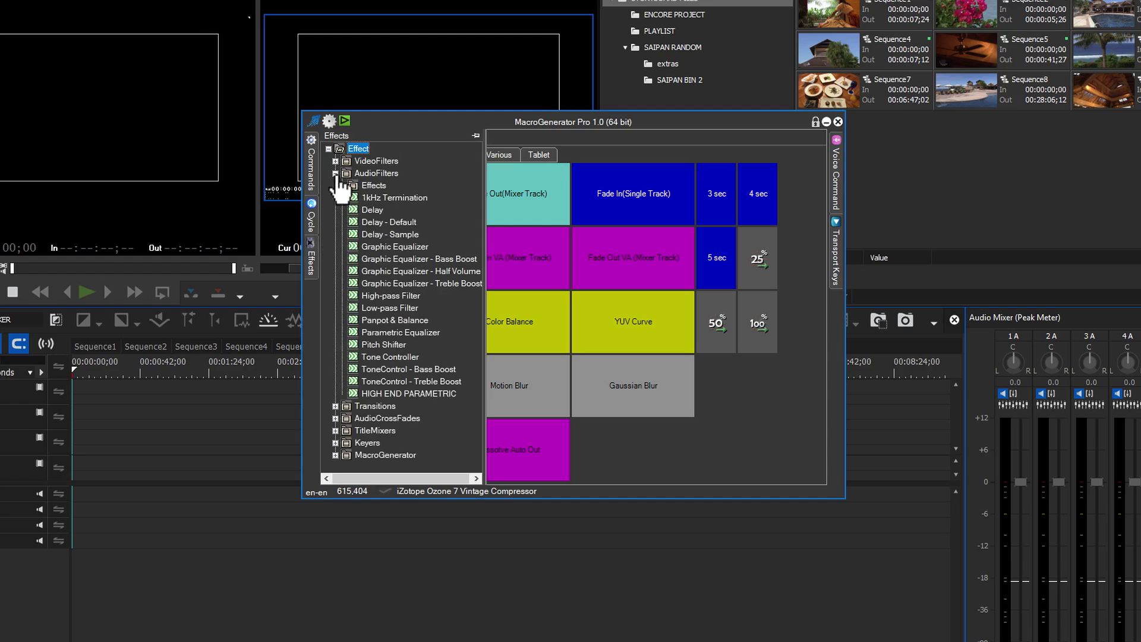
{"action": "left_click", "coordinate": [343, 185]}
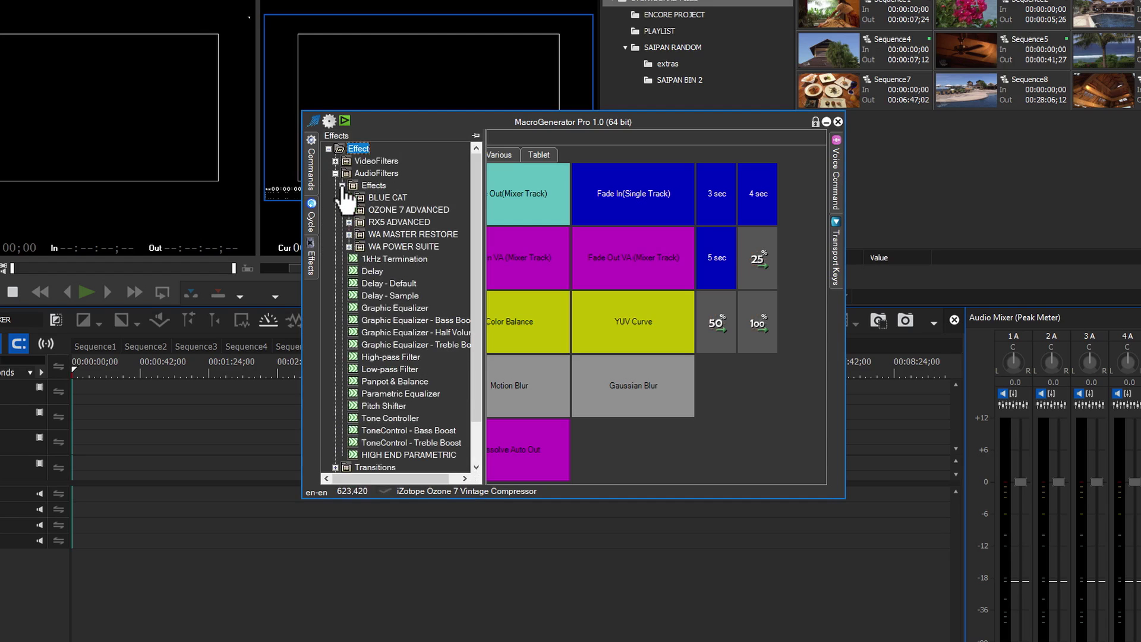
{"action": "left_click", "coordinate": [435, 212]}
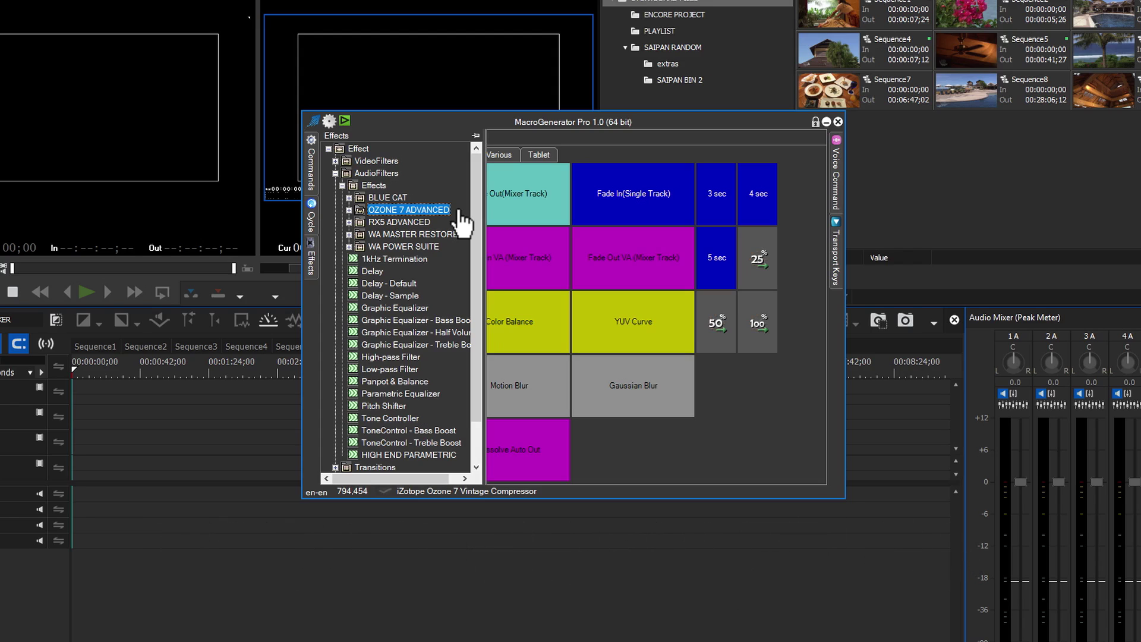
{"action": "left_click_drag", "start_coordinate": [459, 211], "coordinate": [589, 149]}
Show the audio macros and select the OZONE 7 ADVANCED folder
{"action": "left_click", "coordinate": [430, 155]}
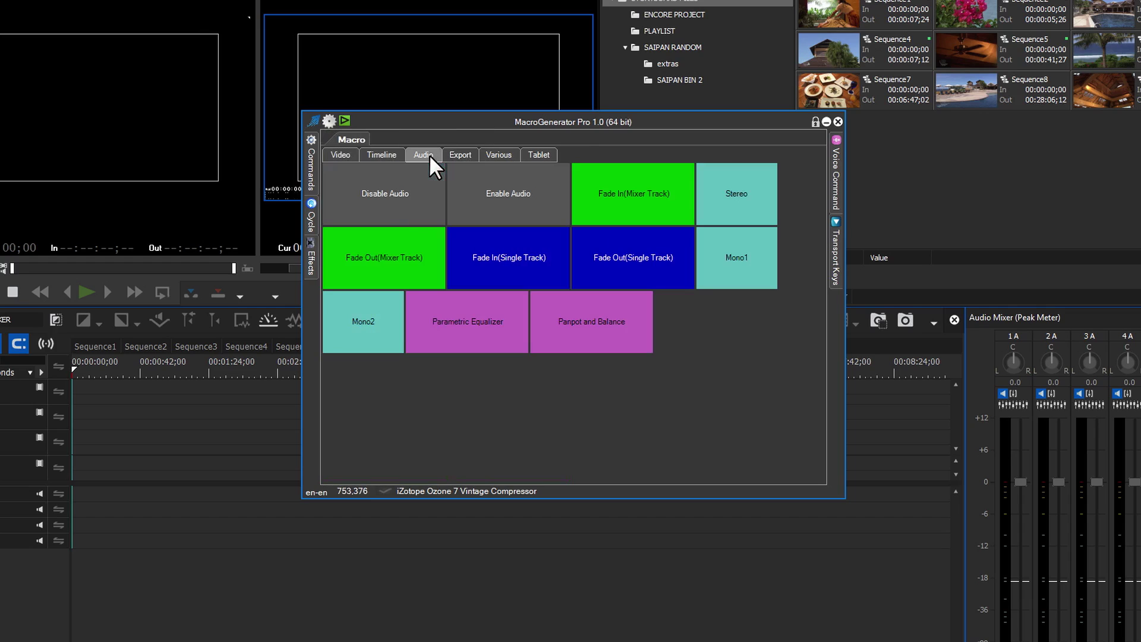
{"action": "mouse_move", "coordinate": [309, 248]}
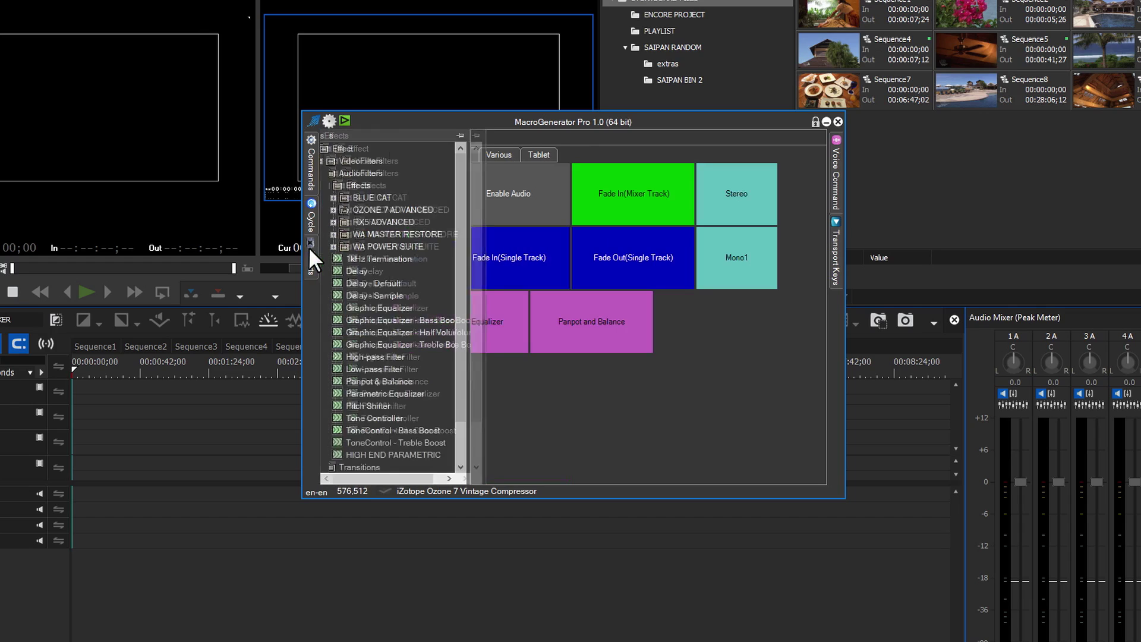
{"action": "left_click", "coordinate": [419, 210]}
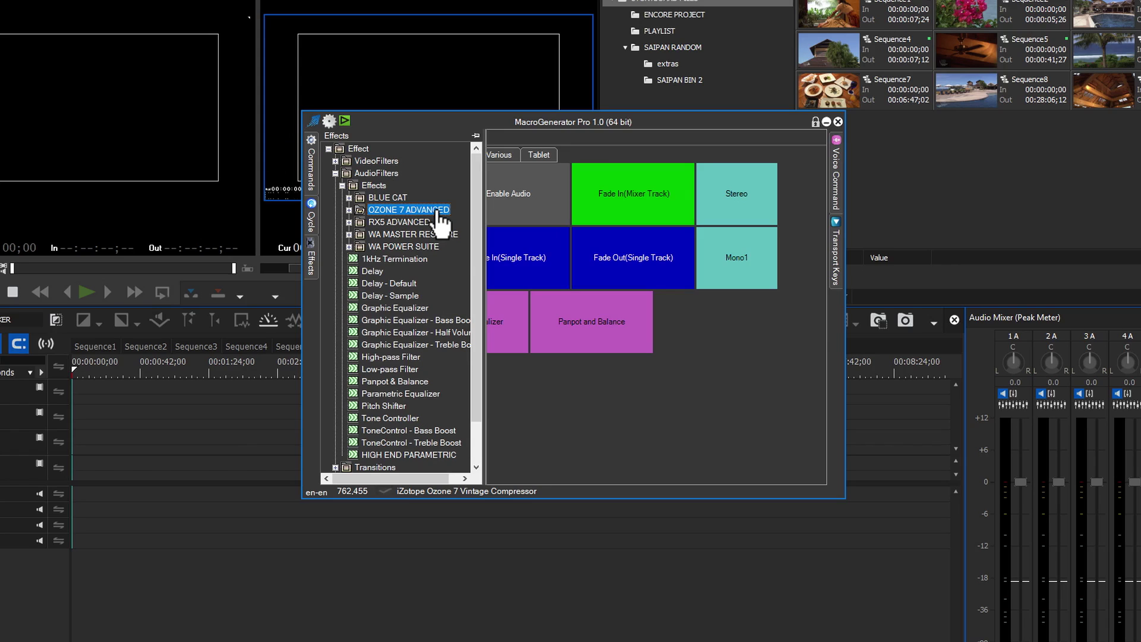
Create new macros for all OZONE 7 ADVANCED effects using the Default colour preset
{"action": "right_click", "coordinate": [439, 212]}
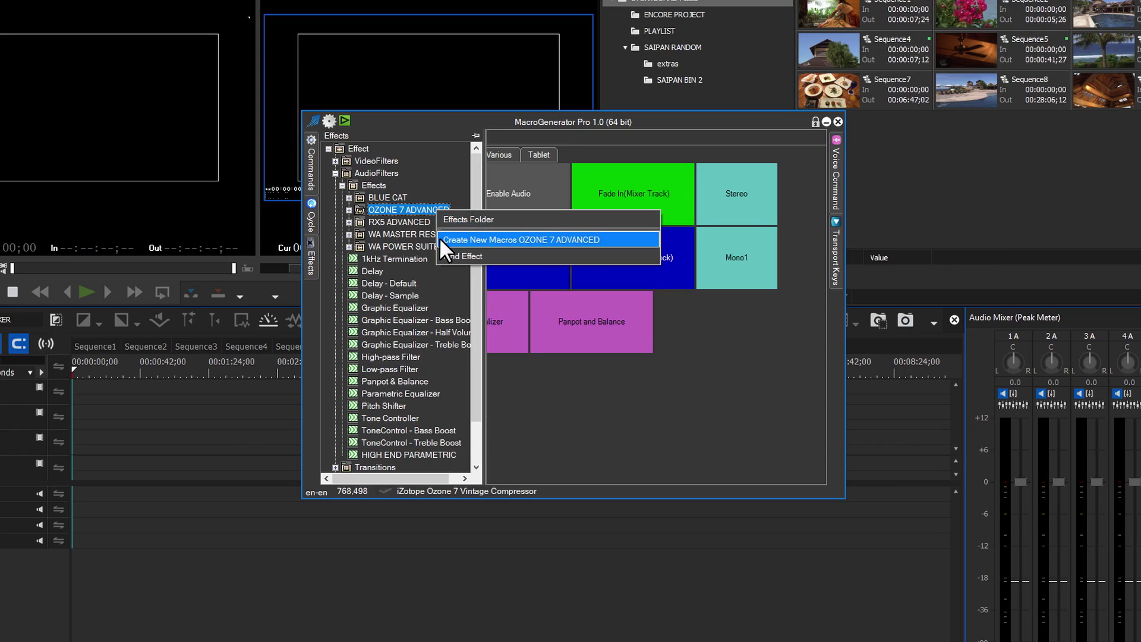
{"action": "left_click", "coordinate": [444, 240]}
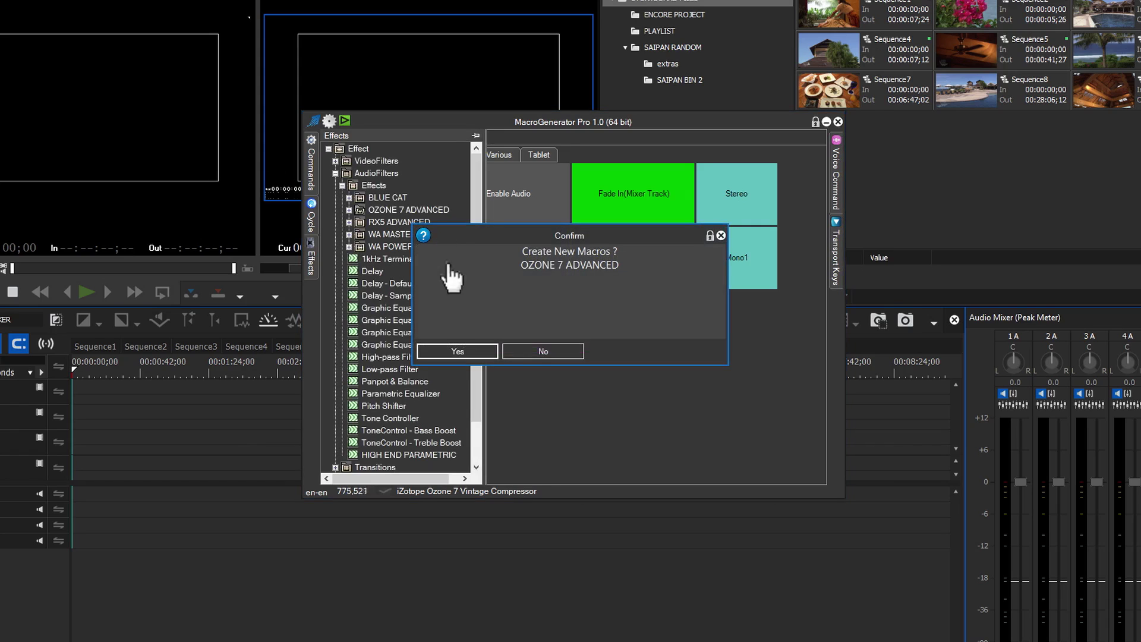
{"action": "left_click", "coordinate": [483, 351]}
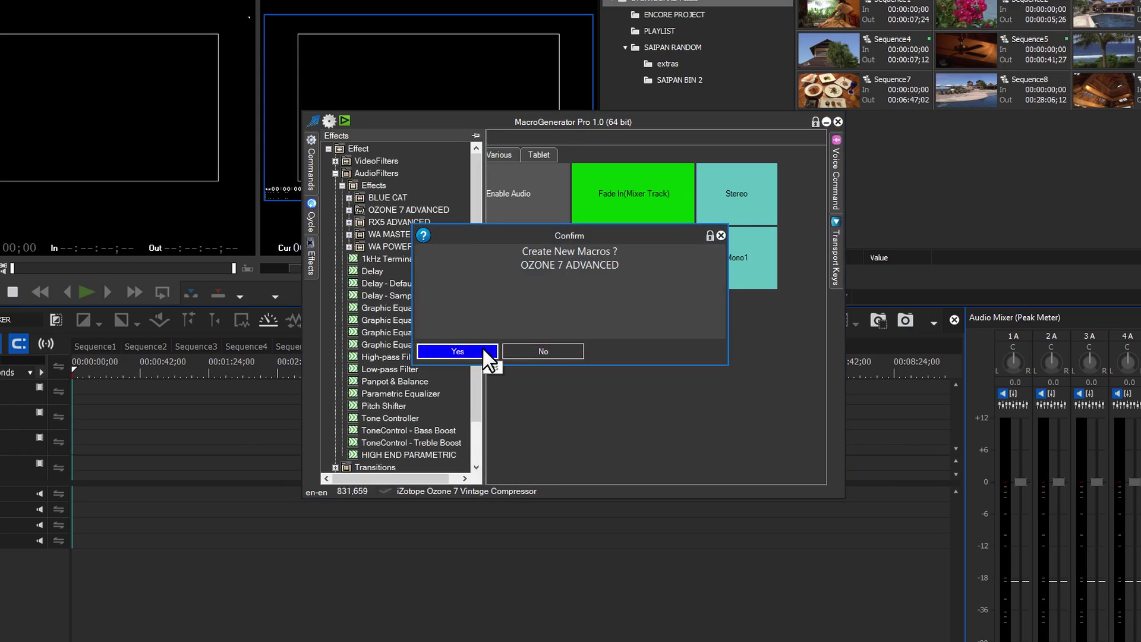
{"action": "left_click", "coordinate": [483, 349]}
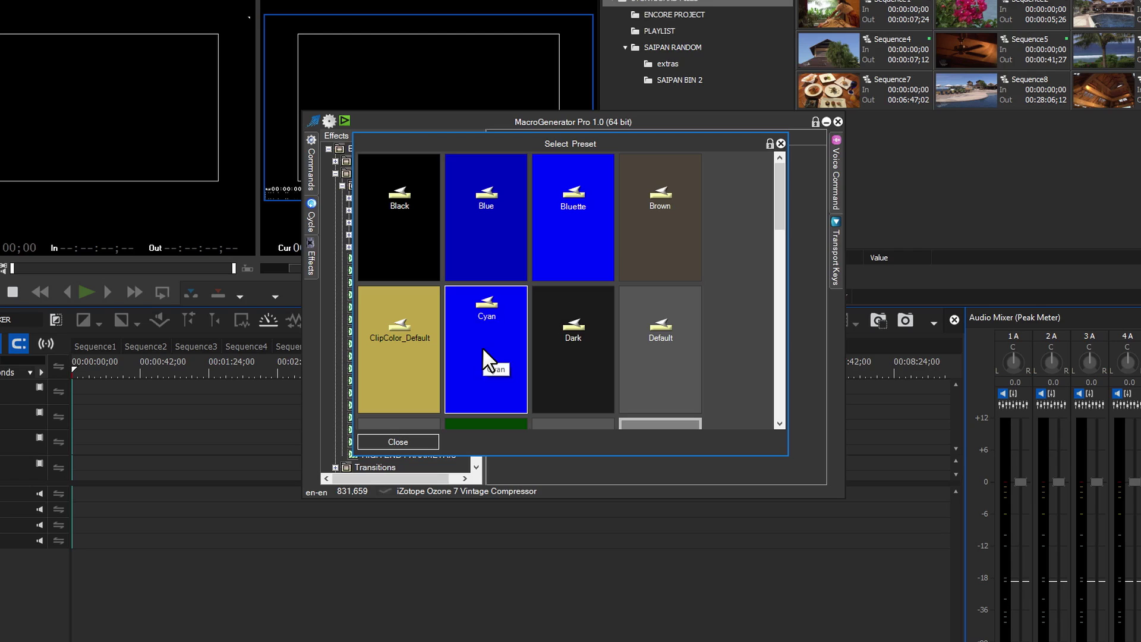
{"action": "left_click", "coordinate": [483, 347]}
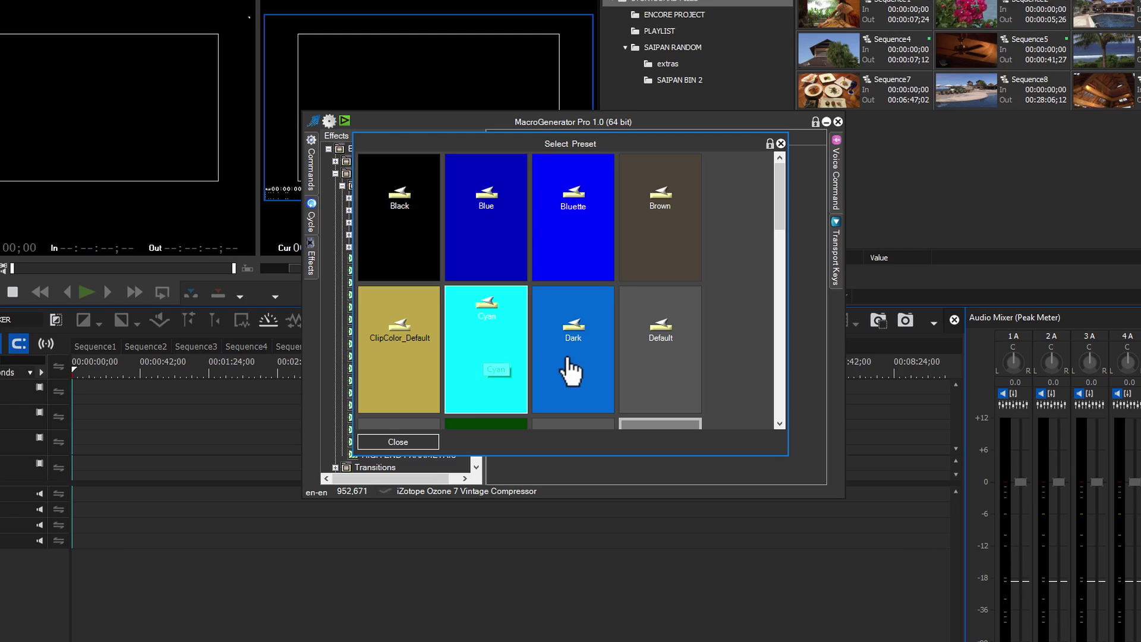
{"action": "left_click", "coordinate": [659, 370]}
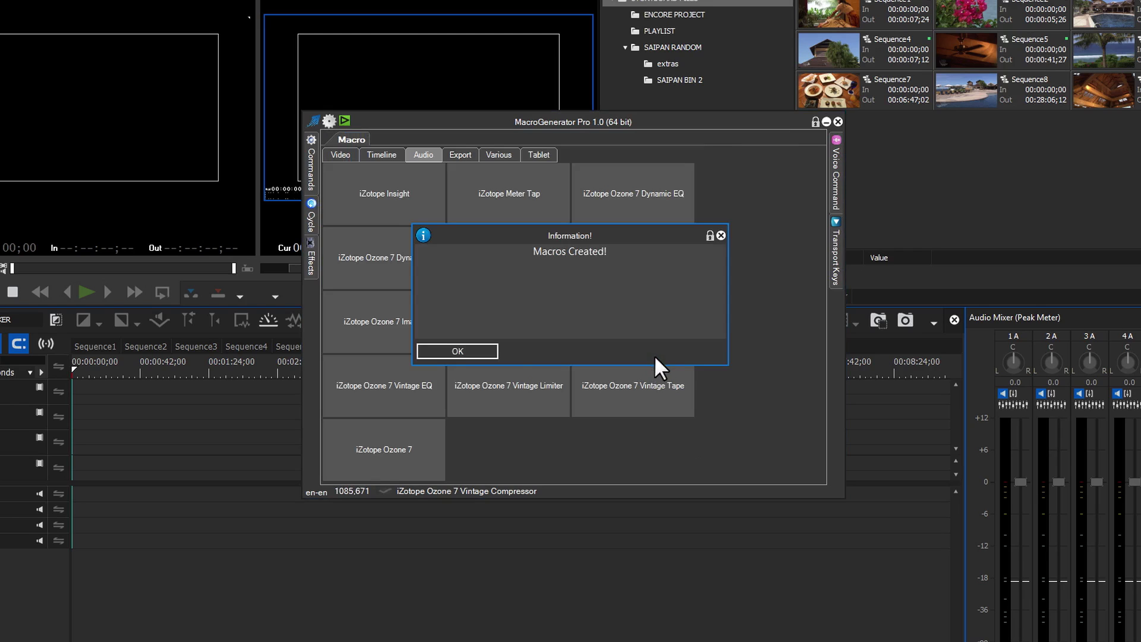
{"action": "left_click", "coordinate": [473, 348]}
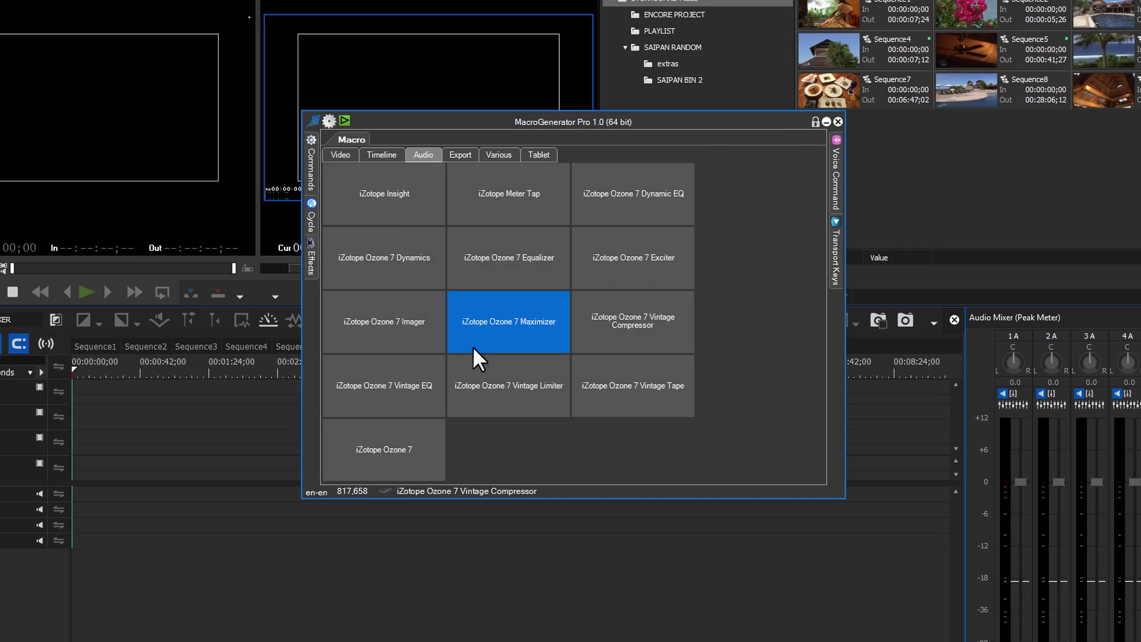
Apply the iZotope Ozone 7 Dynamic EQ macro to the clip
{"action": "left_click", "coordinate": [590, 189]}
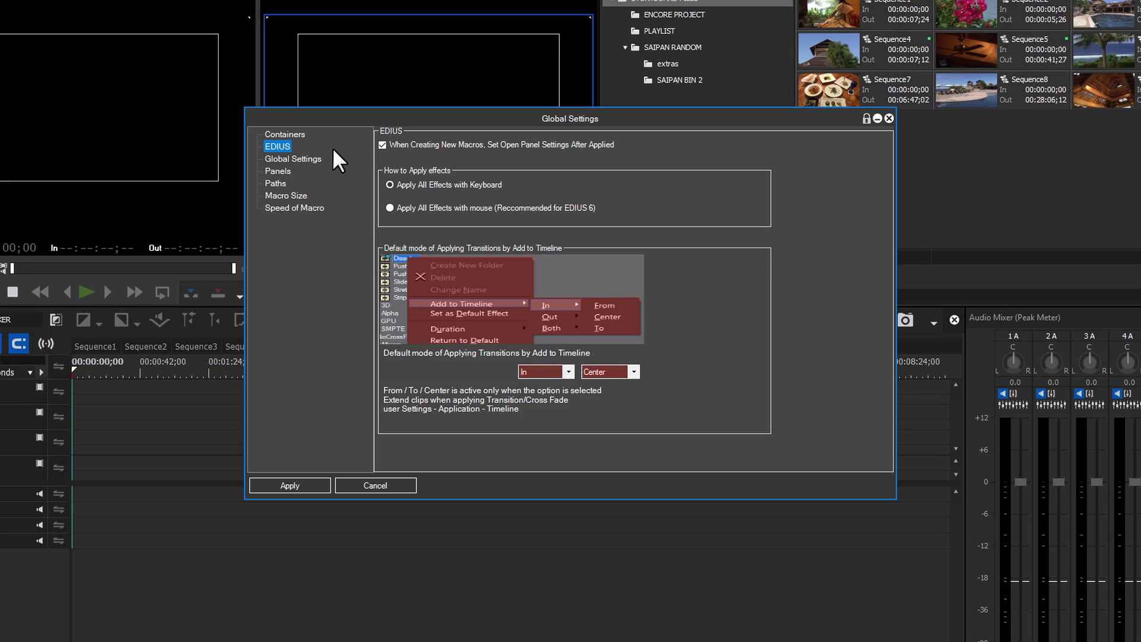
On the Global settings page, tick List Macros in Alphabetical Order
{"action": "left_click", "coordinate": [309, 158]}
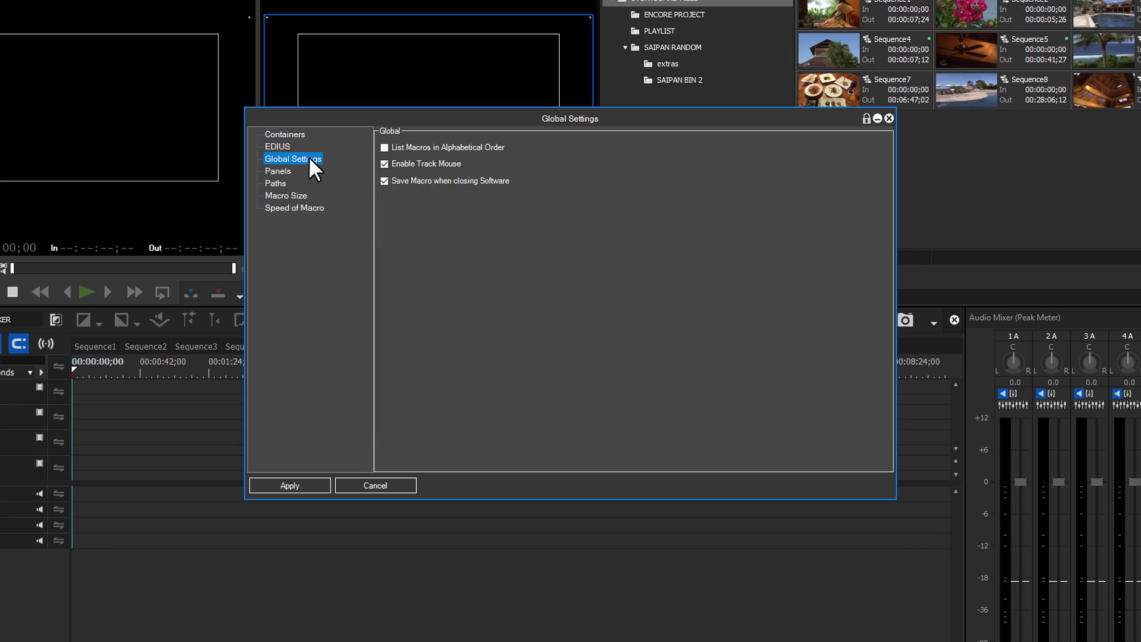
{"action": "left_click", "coordinate": [382, 145]}
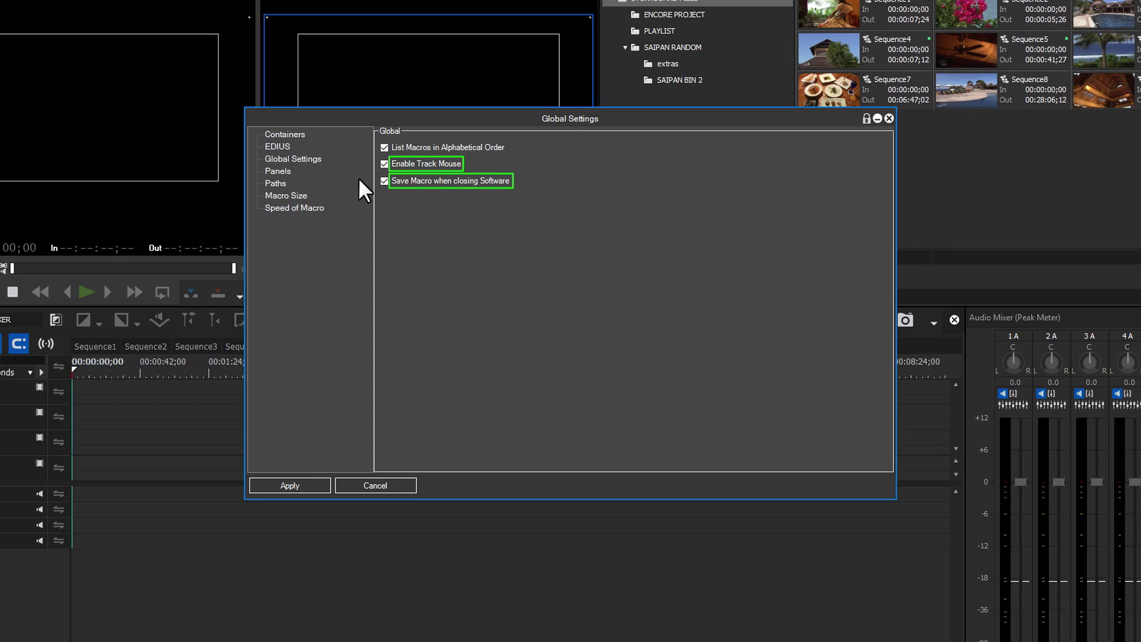
Look through the Panels and Paths settings, ending on Macro Size (12 per row, 5 per column)
{"action": "left_click", "coordinate": [288, 171]}
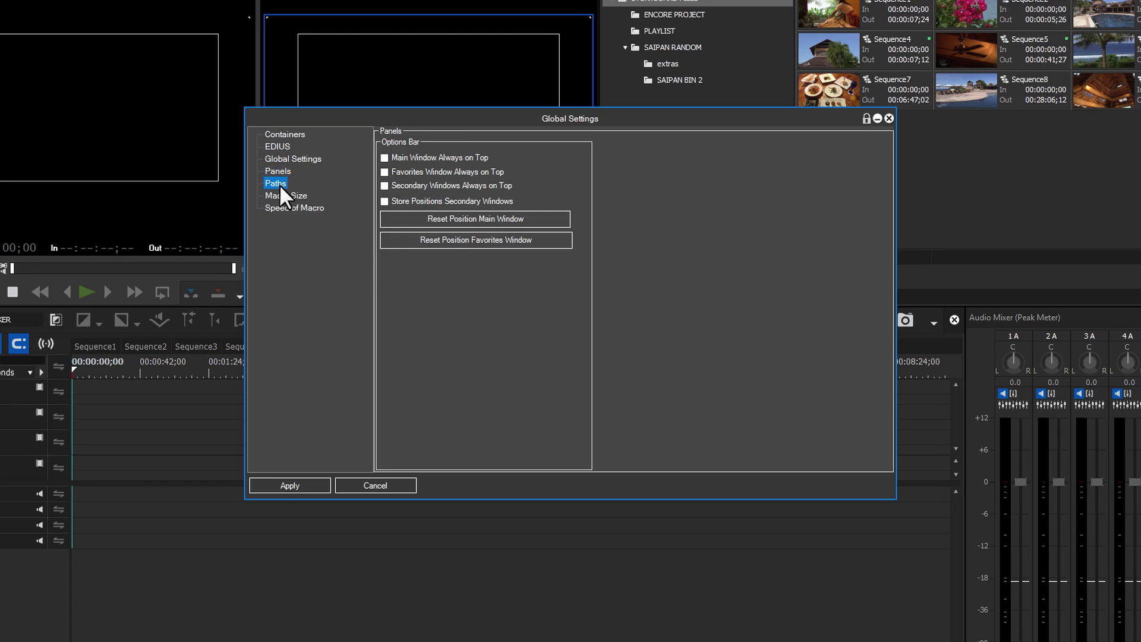
{"action": "left_click", "coordinate": [280, 186]}
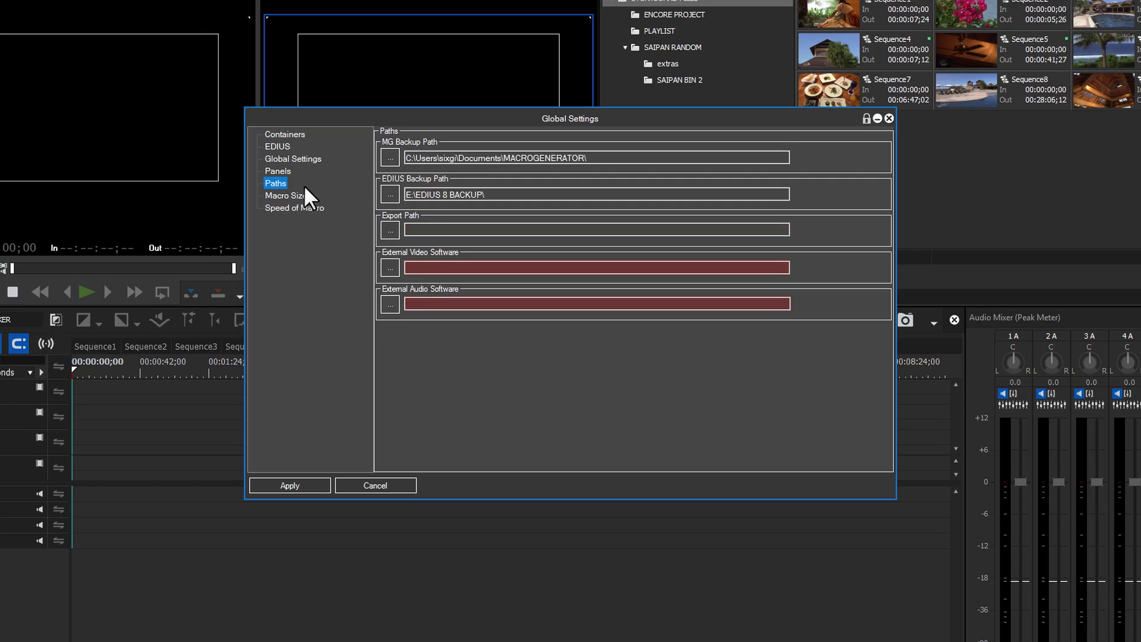
{"action": "left_click", "coordinate": [299, 194]}
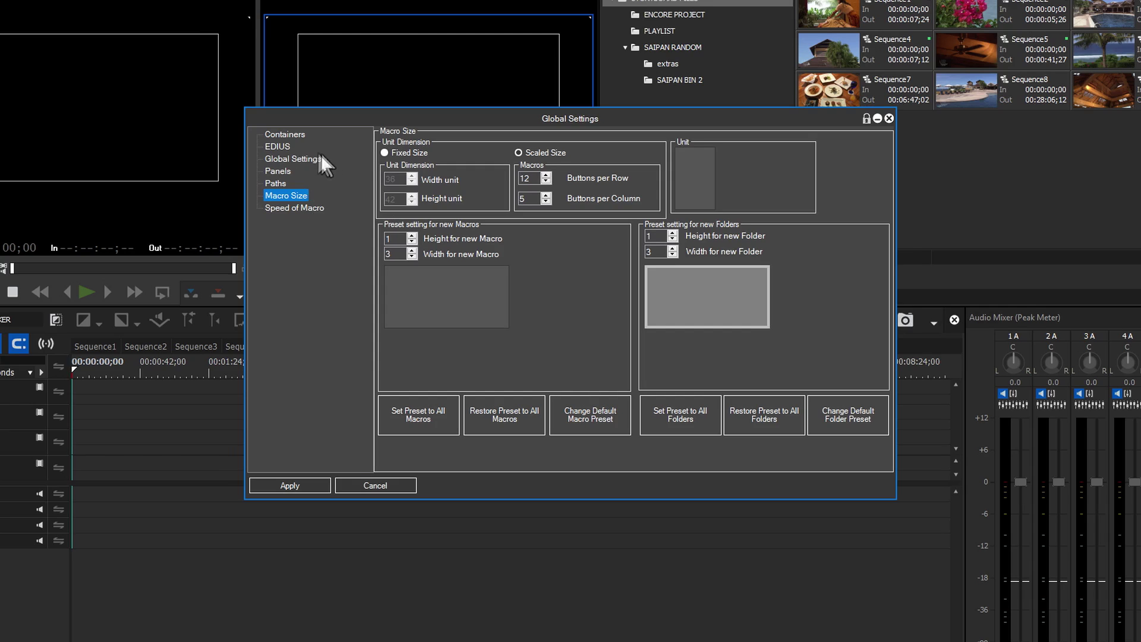
Try Fixed Size macros, resize the macro window to reflow buttons, then view Speed of Macro
{"action": "left_click", "coordinate": [385, 152]}
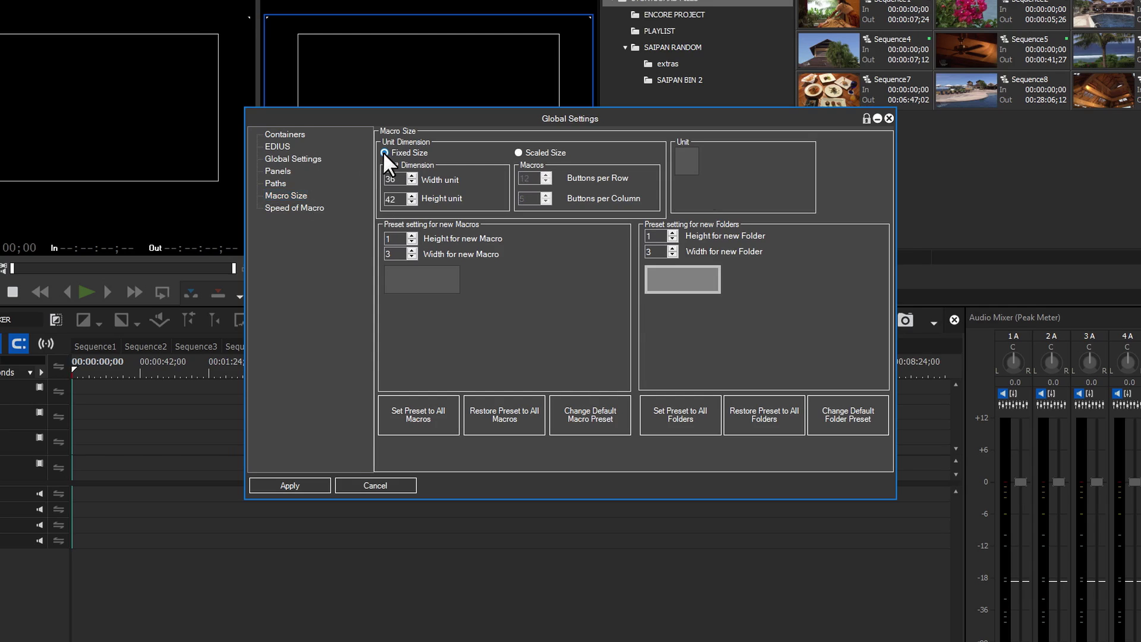
{"action": "key", "text": "Return"}
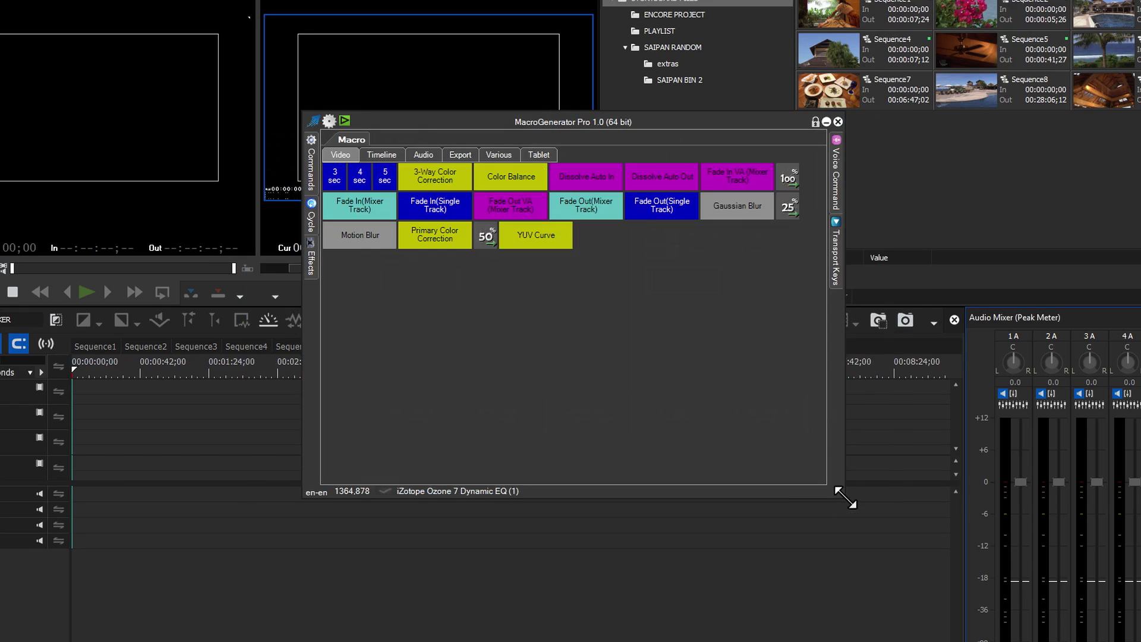
{"action": "left_click_drag", "start_coordinate": [835, 492], "coordinate": [858, 549]}
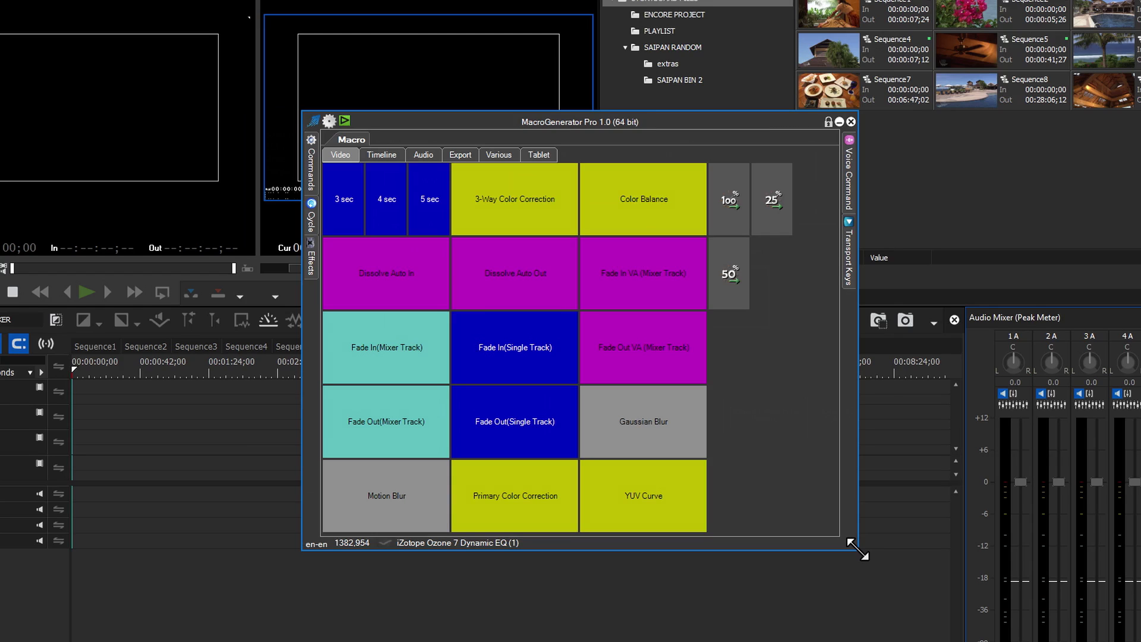
{"action": "left_click", "coordinate": [329, 122]}
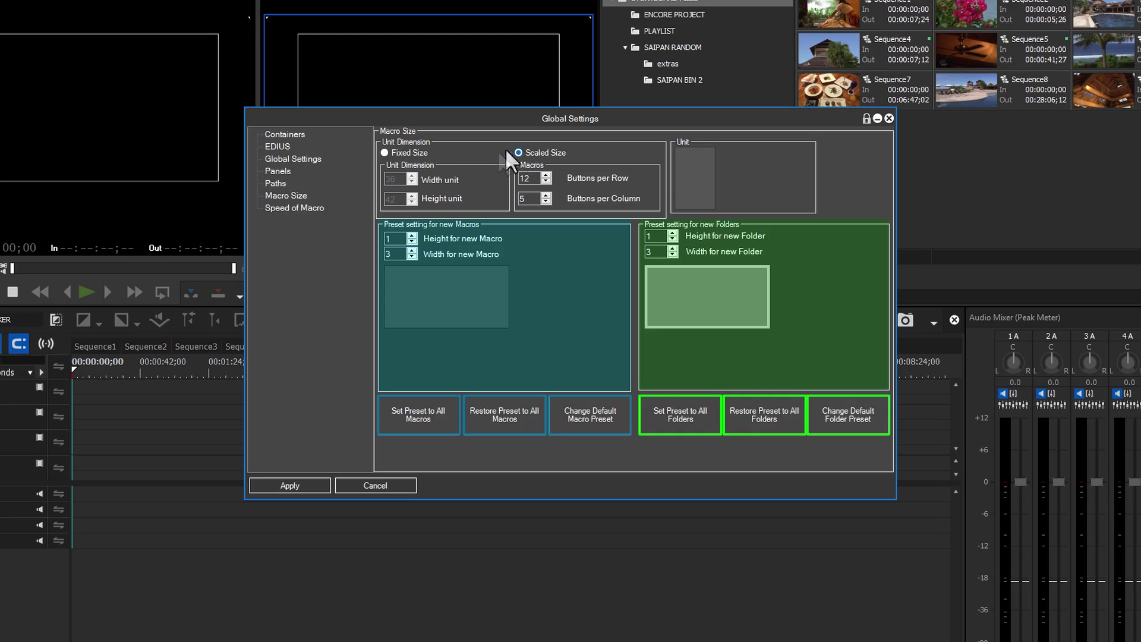
{"action": "left_click", "coordinate": [310, 205]}
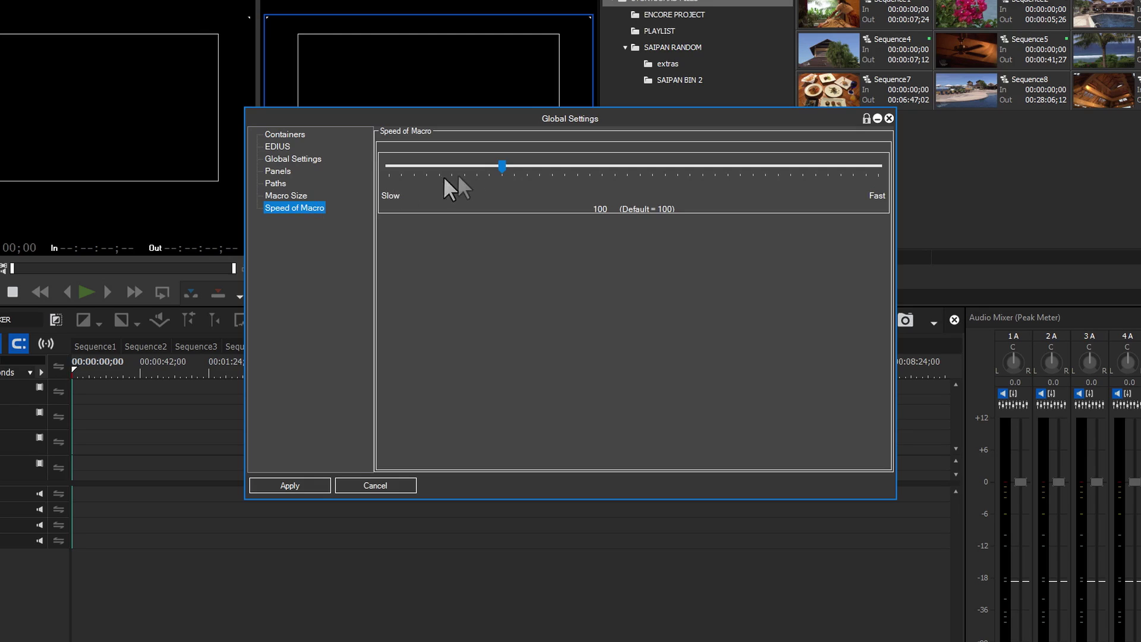
{"action": "left_click", "coordinate": [501, 162]}
{"action": "left_click_drag", "start_coordinate": [501, 163], "coordinate": [485, 163]}
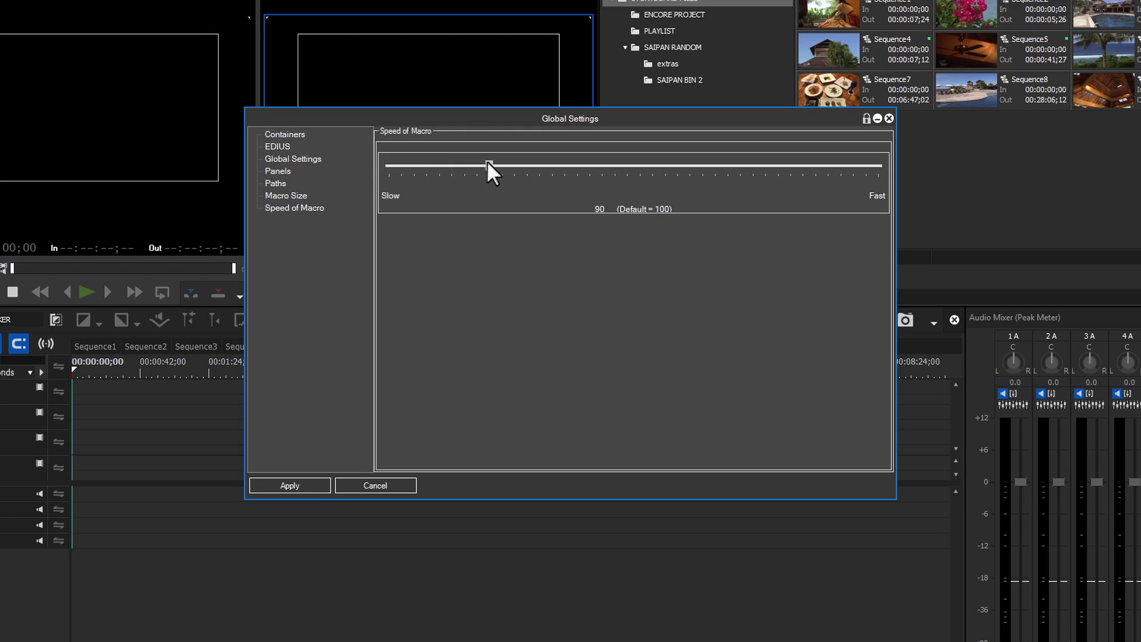
{"action": "left_click", "coordinate": [494, 162]}
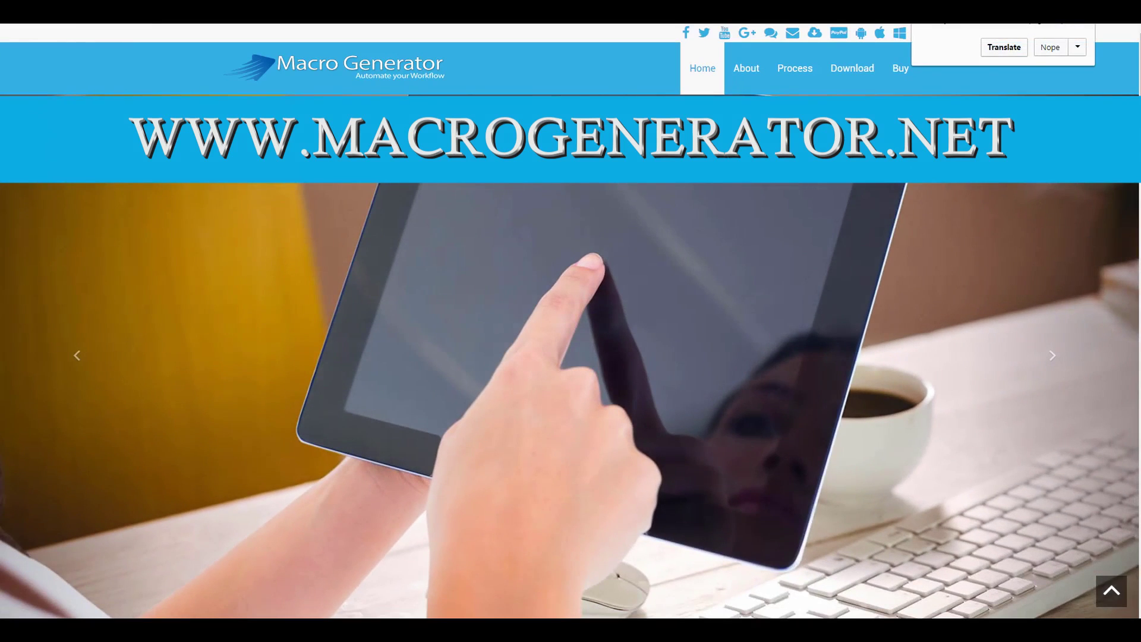
Go to the About section and scroll down to the Organizes, Speeds, Automates and Increase panels
{"action": "left_click", "coordinate": [742, 77]}
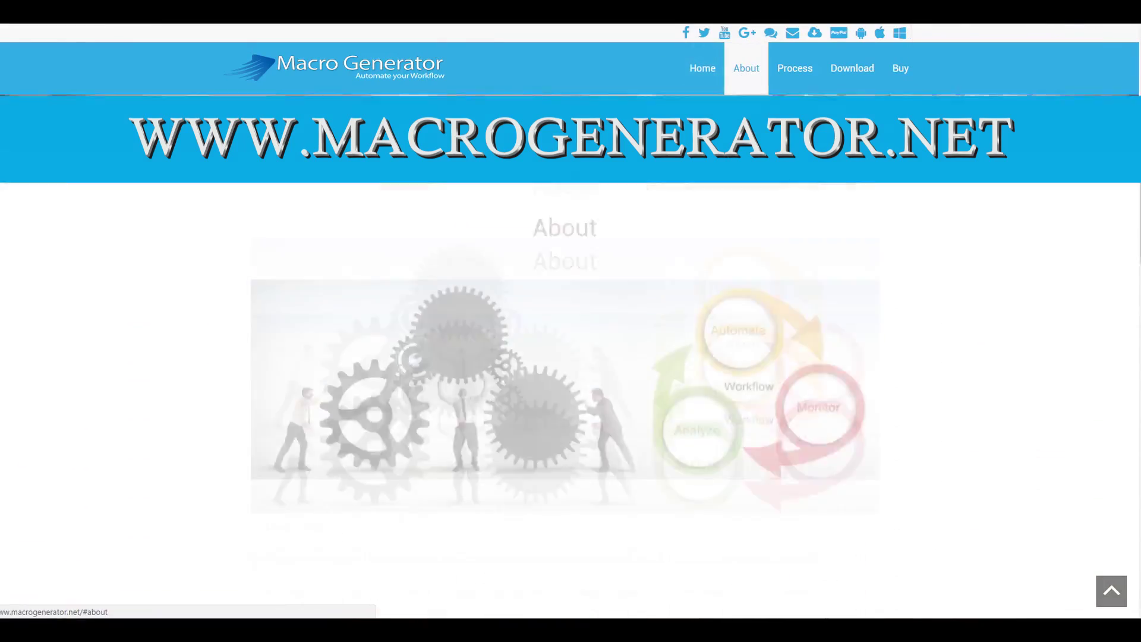
{"action": "scroll", "coordinate": [941, 292], "scroll_direction": "down", "scroll_amount": 5}
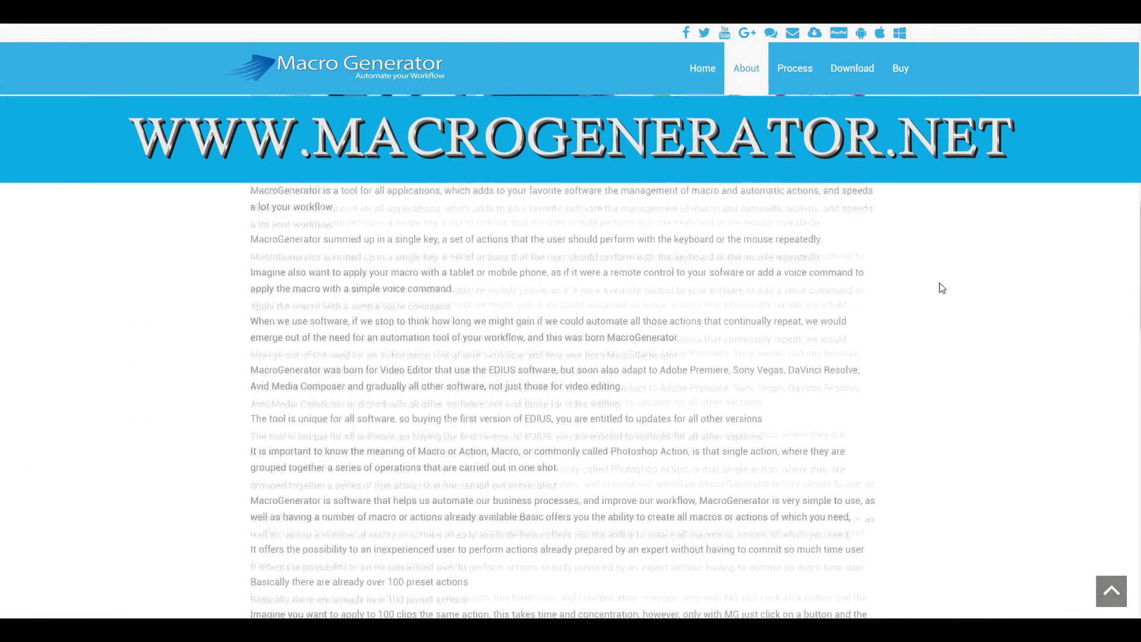
{"action": "scroll", "coordinate": [943, 289], "scroll_direction": "down", "scroll_amount": 10}
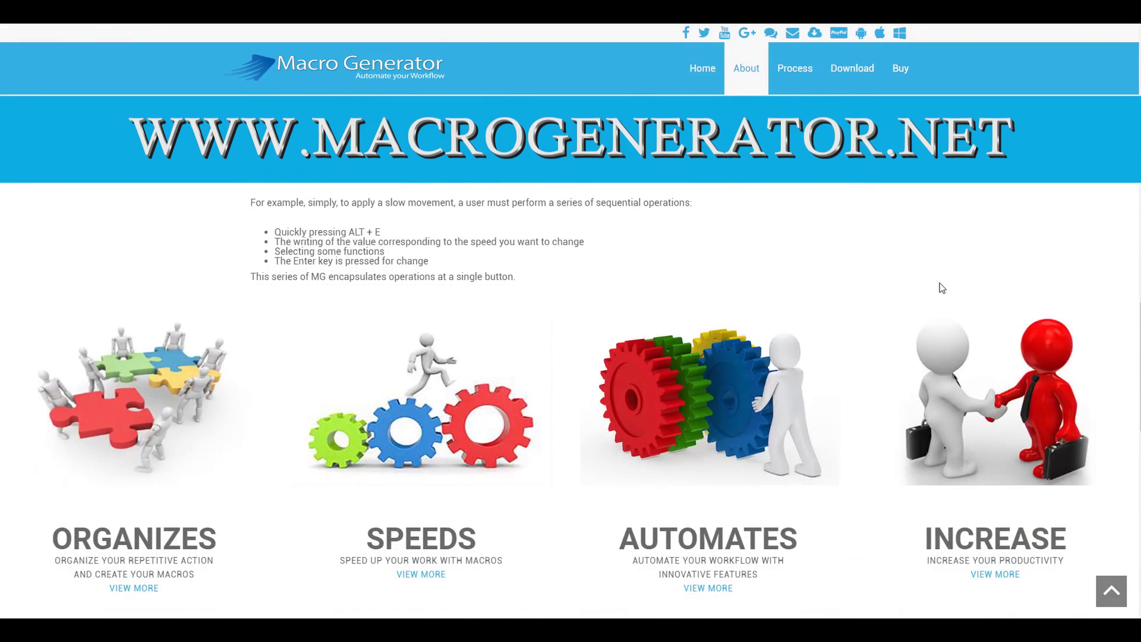